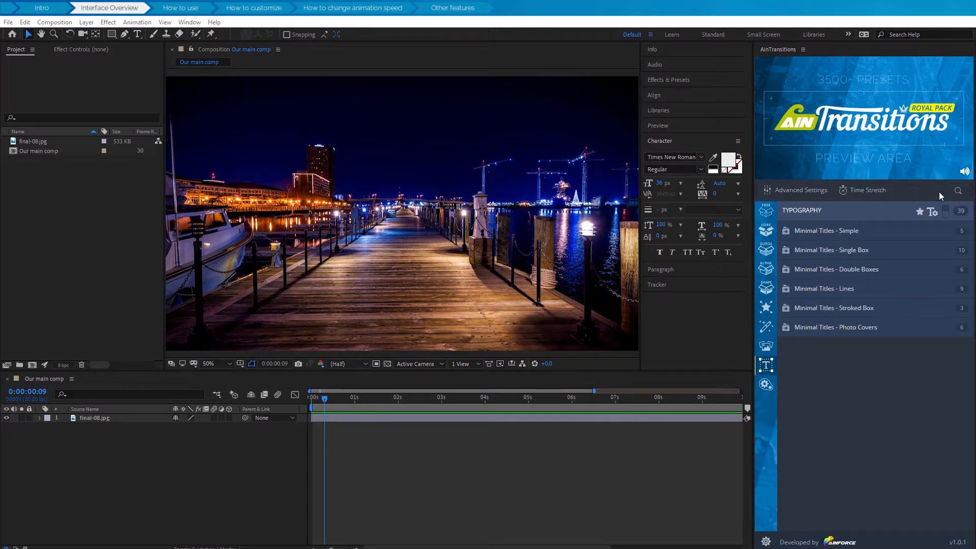
Remove preset 06 of Minimal Titles - Single Box from the favorites using the favorites-only view, and show all Typography categories again.
left_click(921, 213)
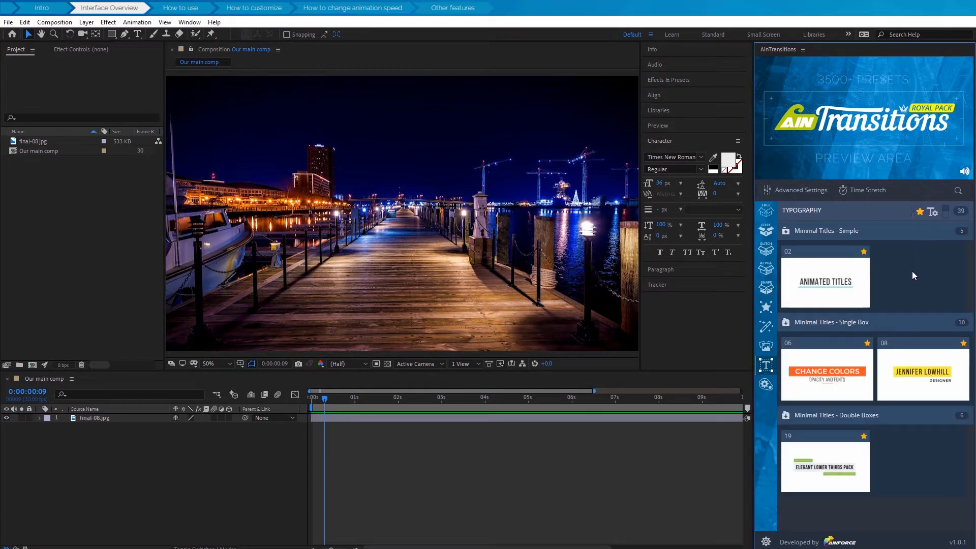
mouse_move(839, 281)
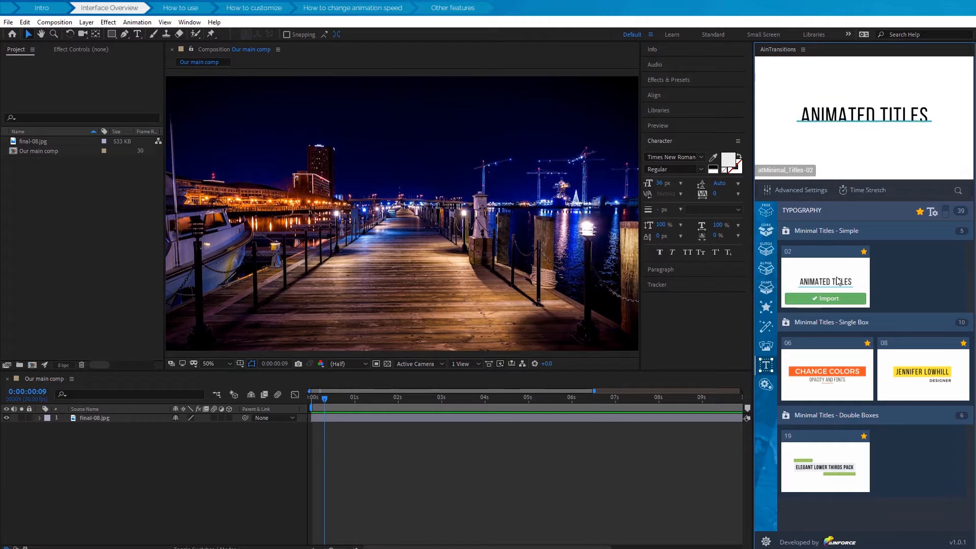
mouse_move(871, 379)
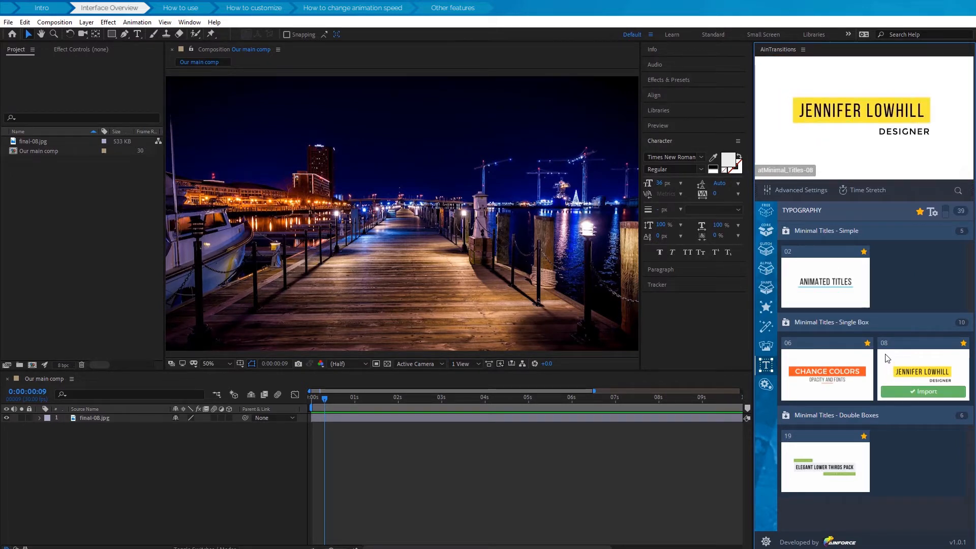
mouse_move(867, 349)
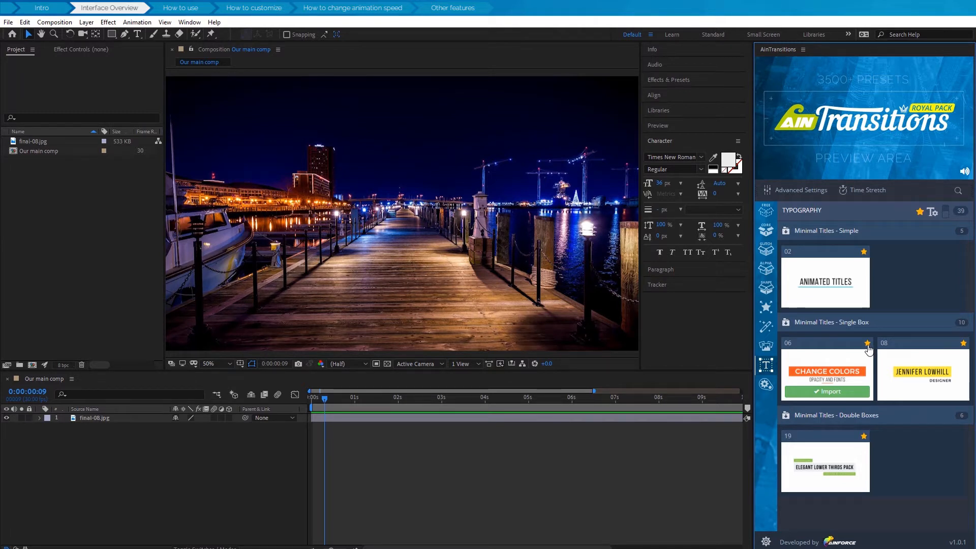
left_click(868, 345)
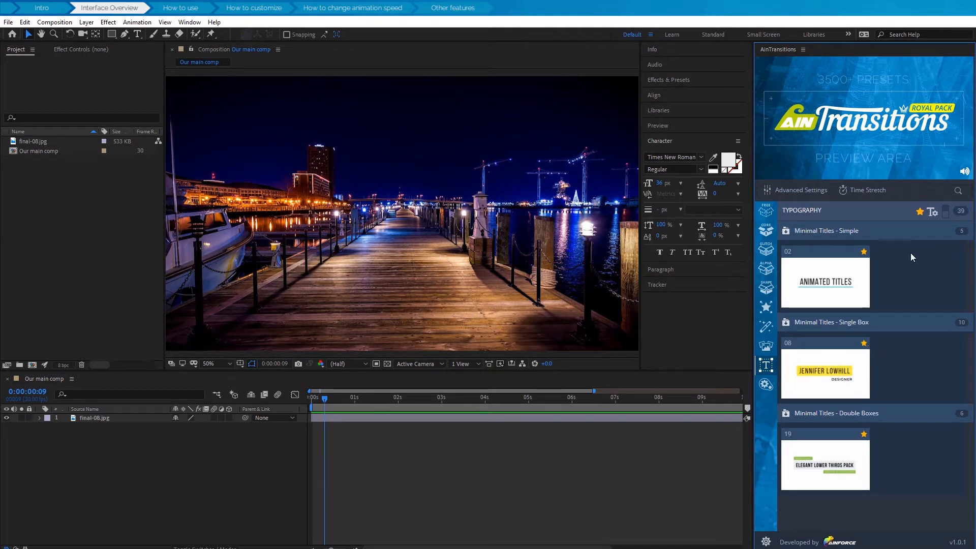
left_click(921, 213)
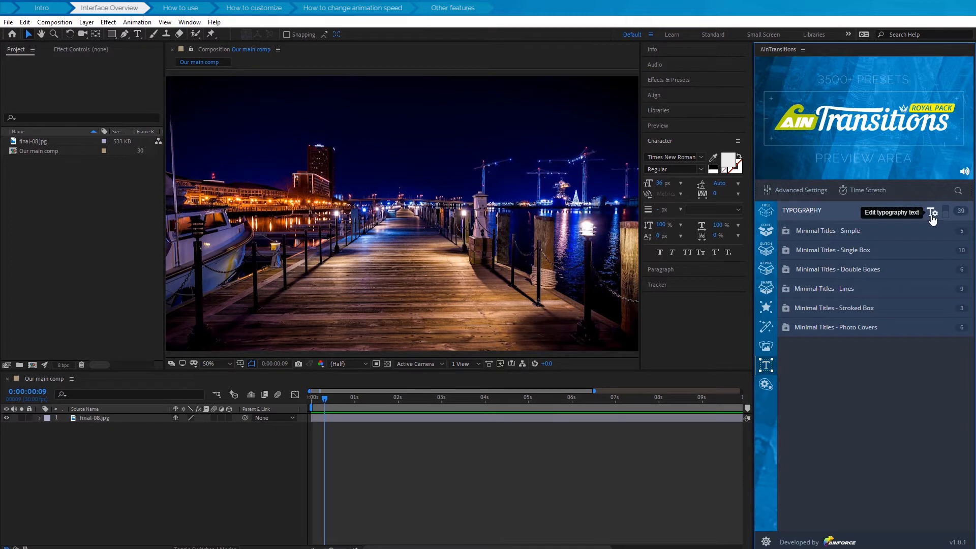
Show the typography text editor and, with all categories expanded, mark Minimal Titles - Single Box presets 09 and 11 as favorites.
left_click(934, 214)
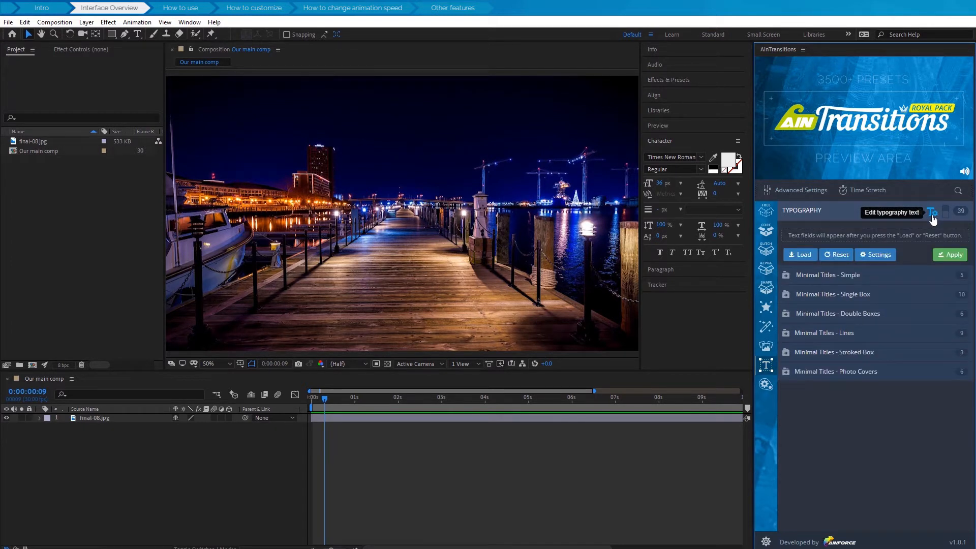
left_click(946, 216)
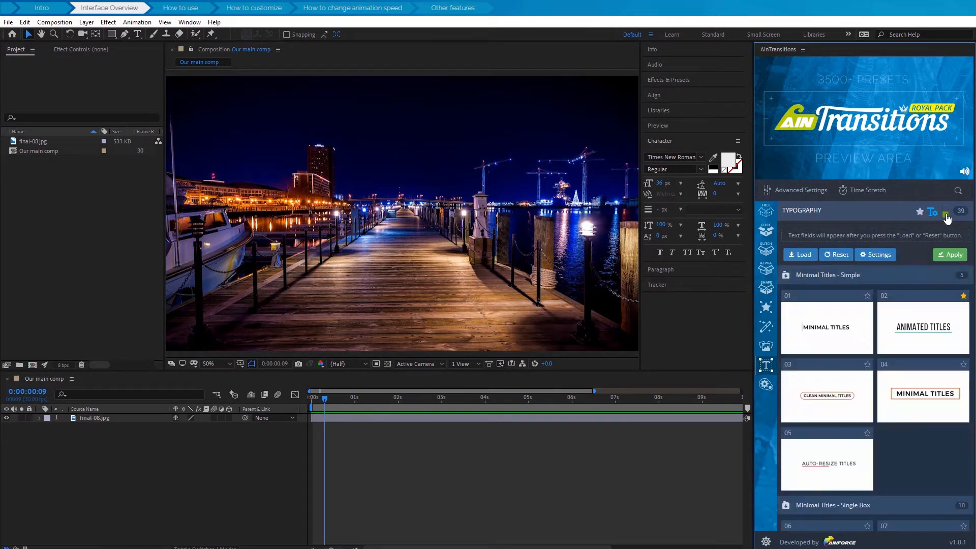
mouse_move(948, 334)
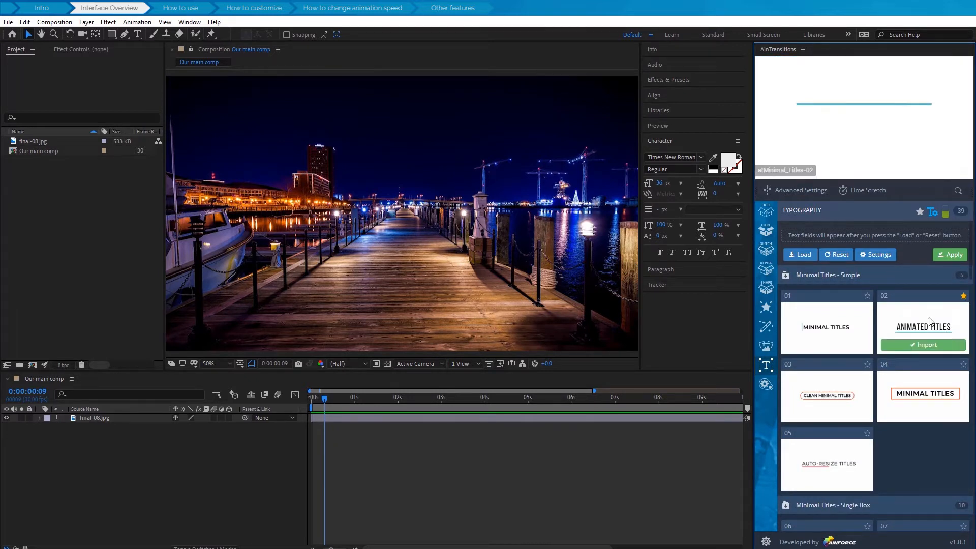
scroll(929, 321, "down", 3)
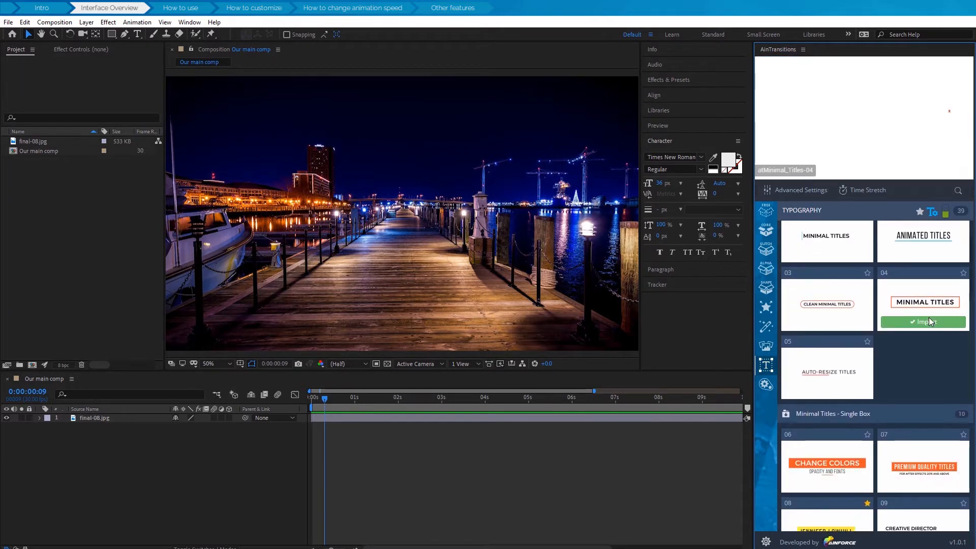
scroll(929, 320, "down", 1)
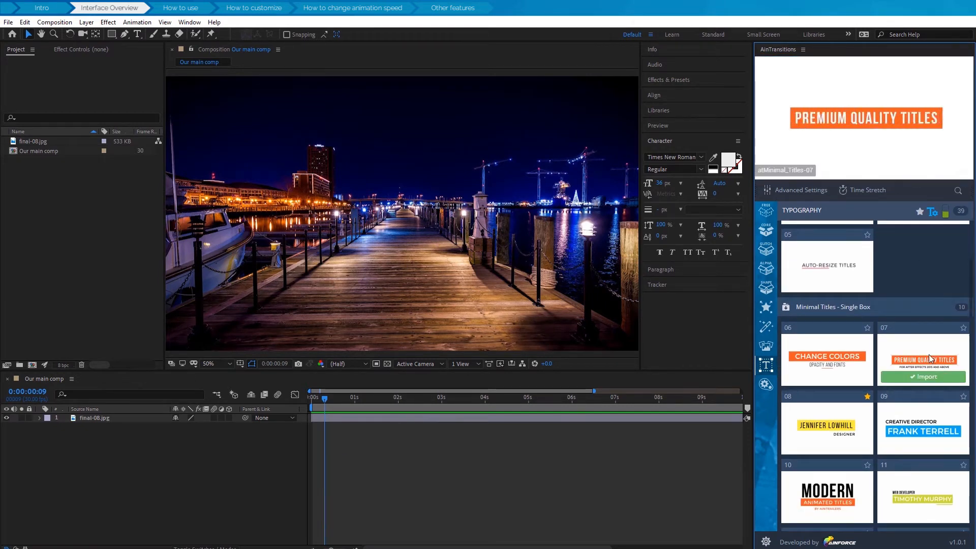
mouse_move(859, 359)
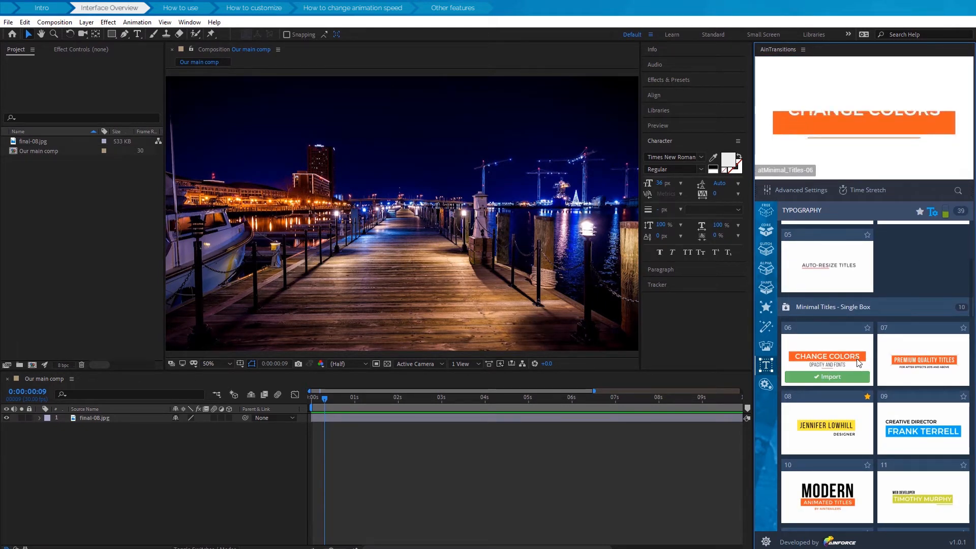
scroll(916, 395, "down", 1)
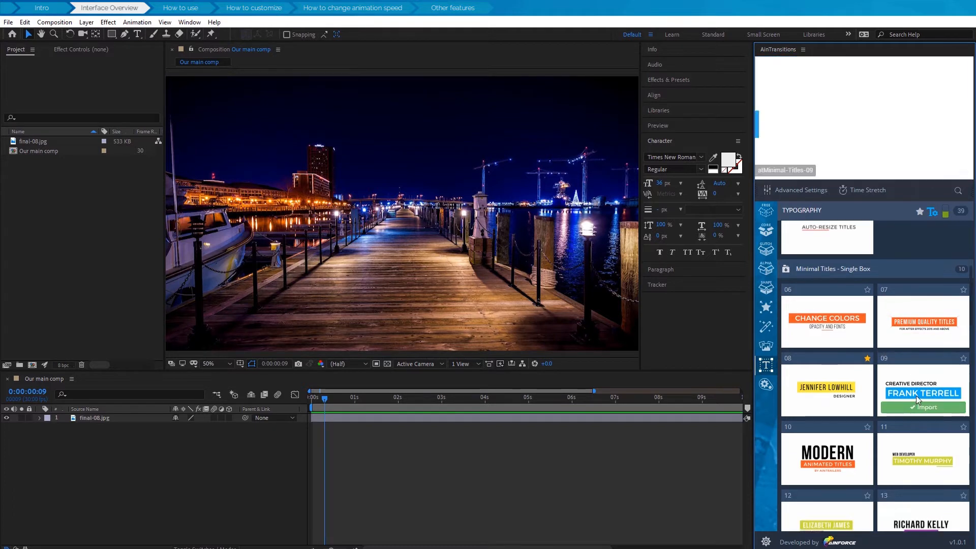
left_click(964, 320)
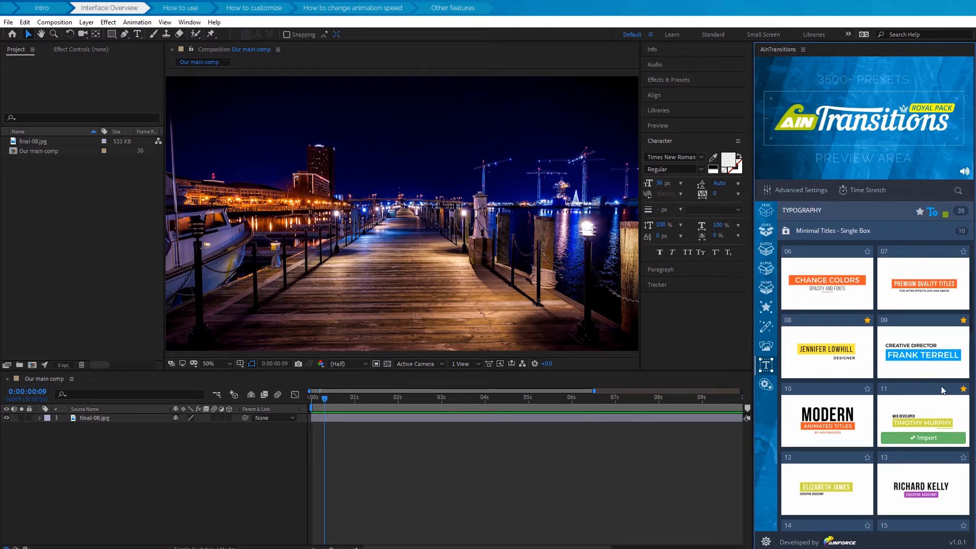
Browse the remaining title presets down to Minimal Titles - Photo Covers and collapse all categories.
scroll(897, 351, "down", 4)
scroll(898, 355, "down", 4)
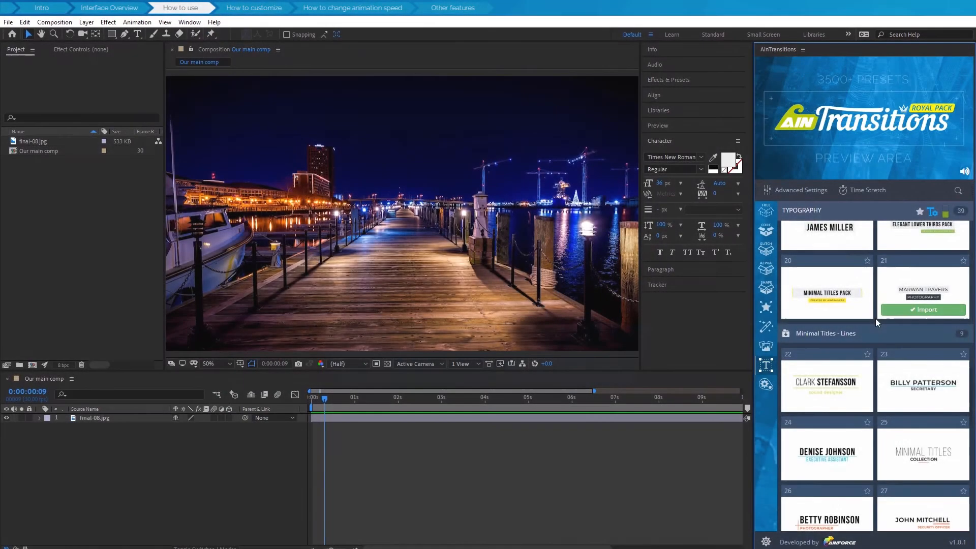
scroll(875, 318, "down", 2)
scroll(875, 318, "down", 5)
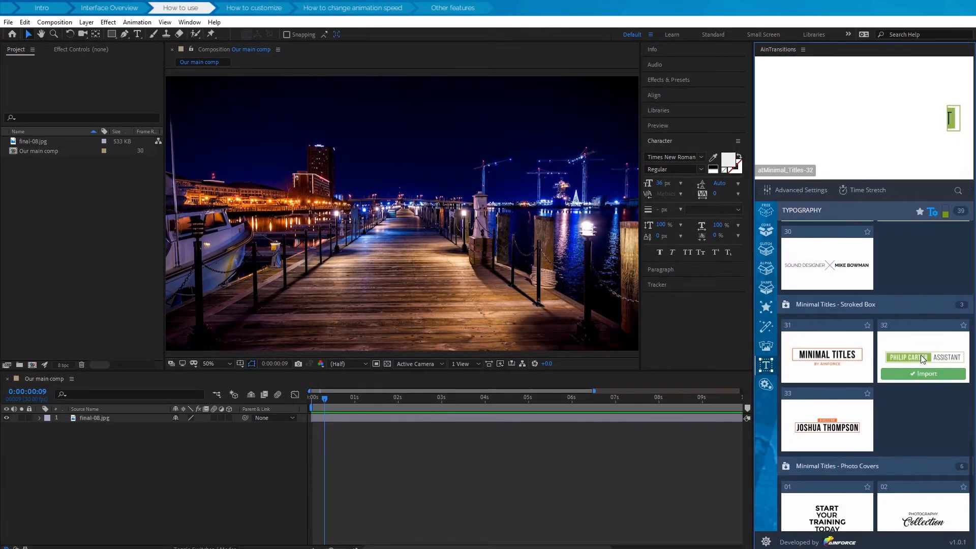
left_click(946, 214)
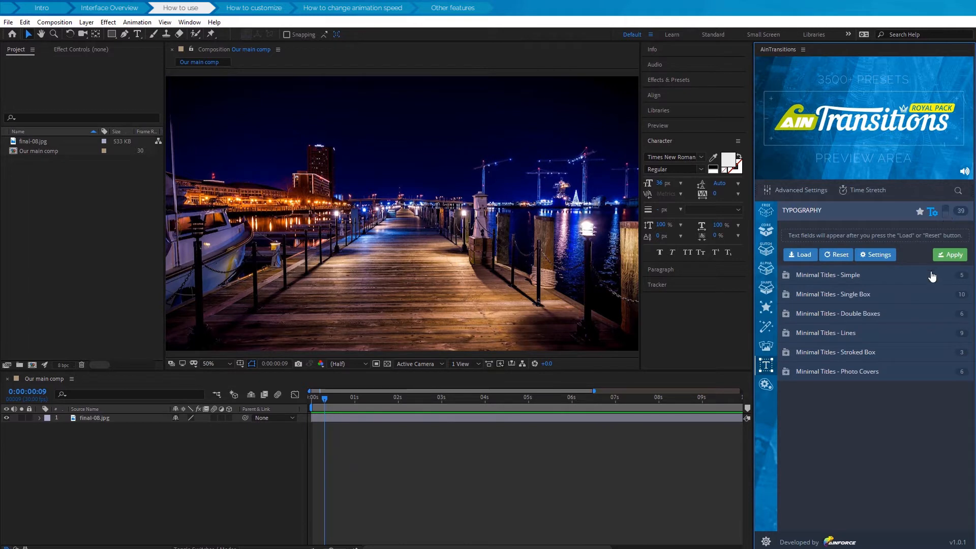
Import preset 19 from Minimal Titles - Double Boxes into Our main comp.
left_click(906, 319)
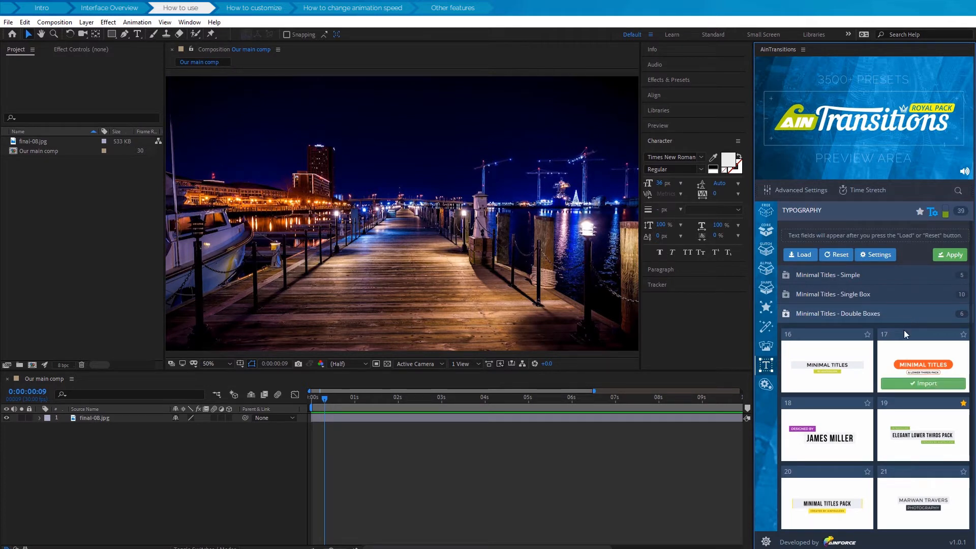
mouse_move(848, 358)
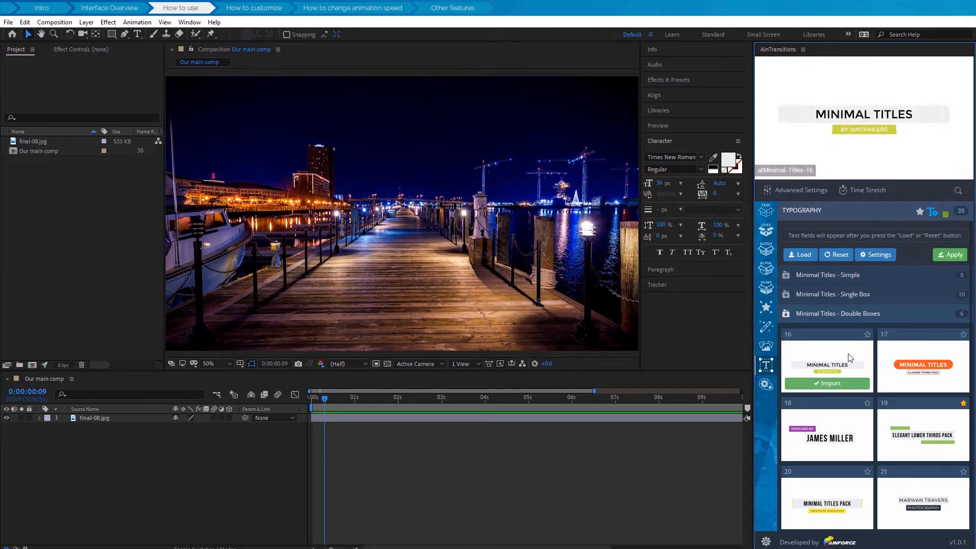
mouse_move(919, 444)
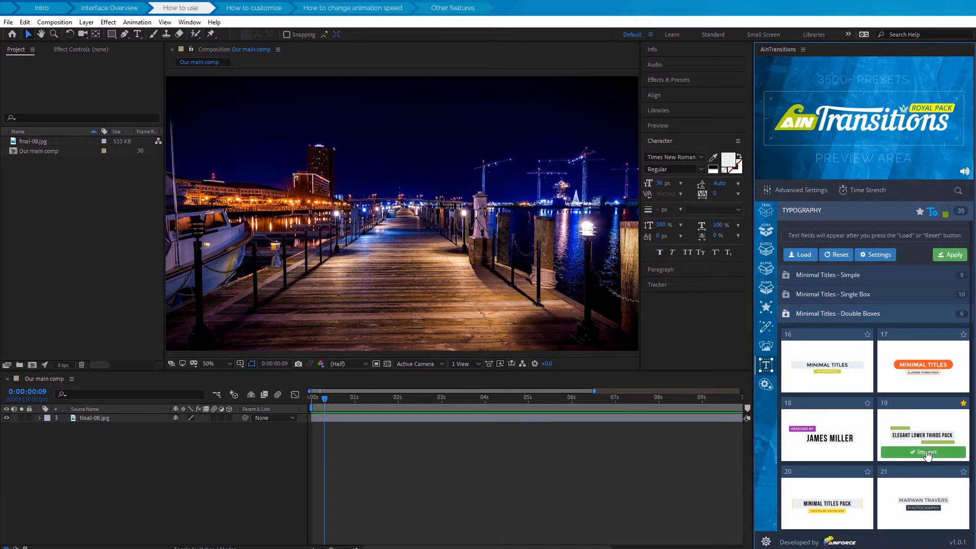
left_click(124, 467)
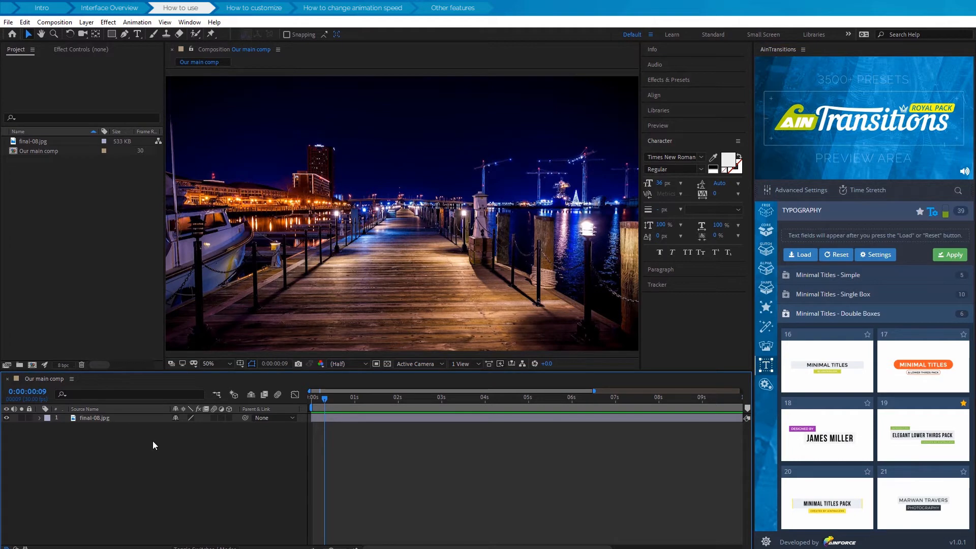
mouse_move(909, 439)
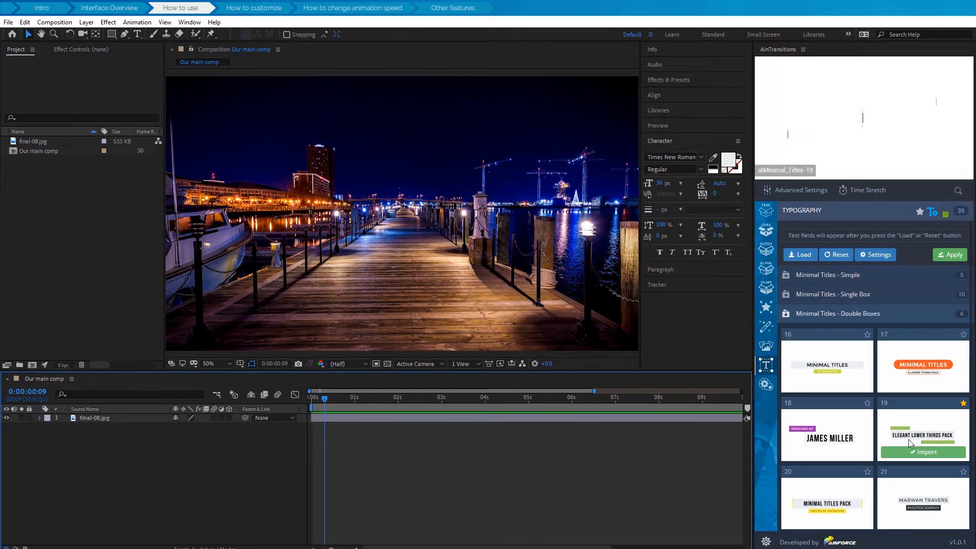
left_click(926, 453)
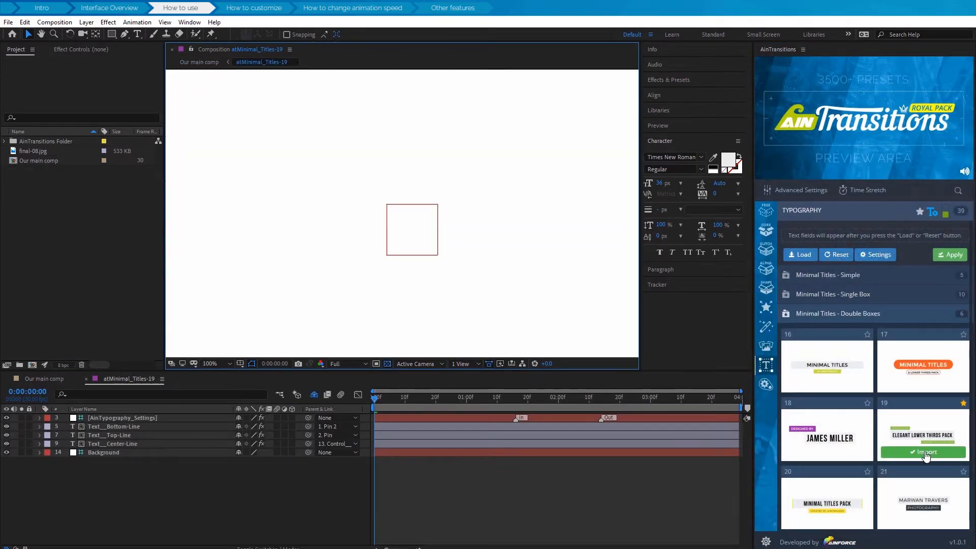
View the imported title in its own composition at 0:00:01:26 and return to Our main comp.
left_click(548, 396)
scroll(288, 289, "down", 2)
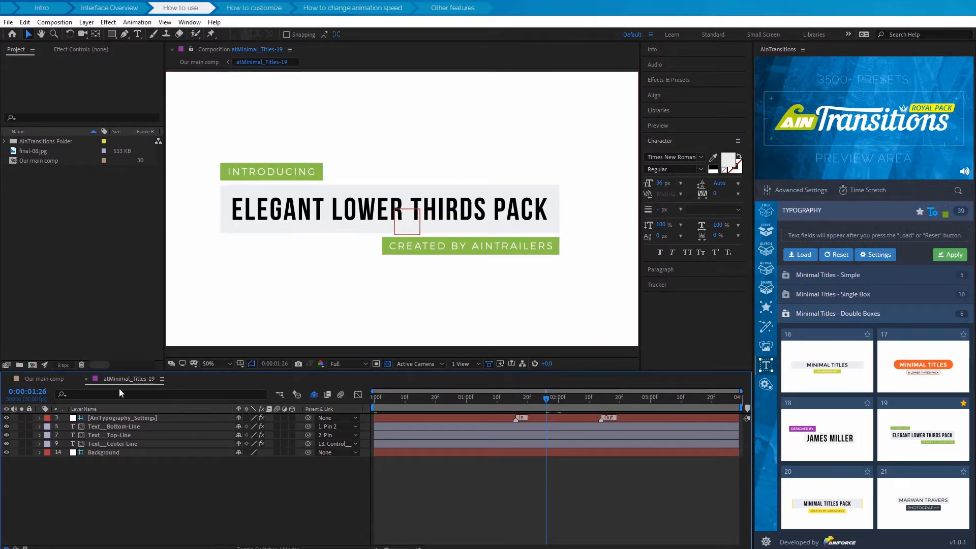
left_click(48, 379)
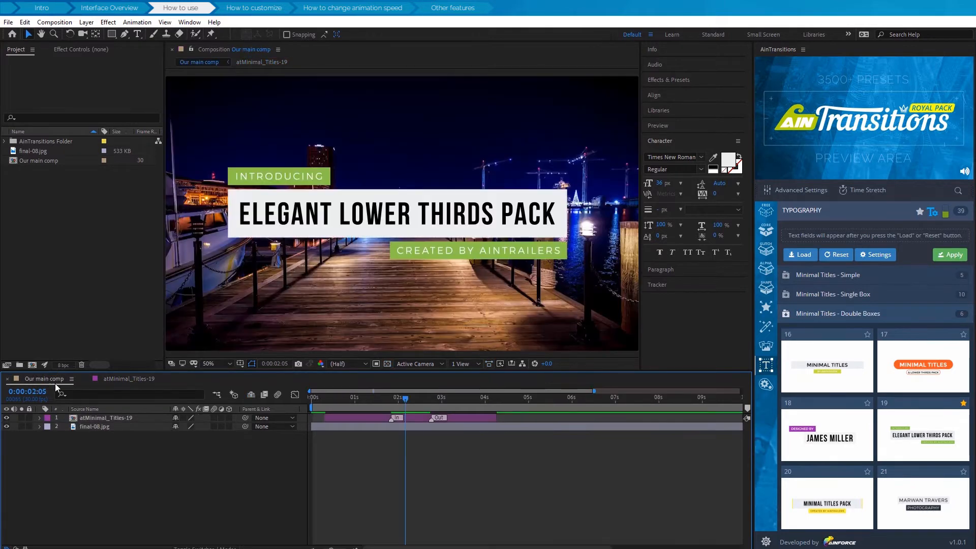
Load the text fields of the atMinimal_Titles-19 layer into the typography text editor.
left_click(127, 420)
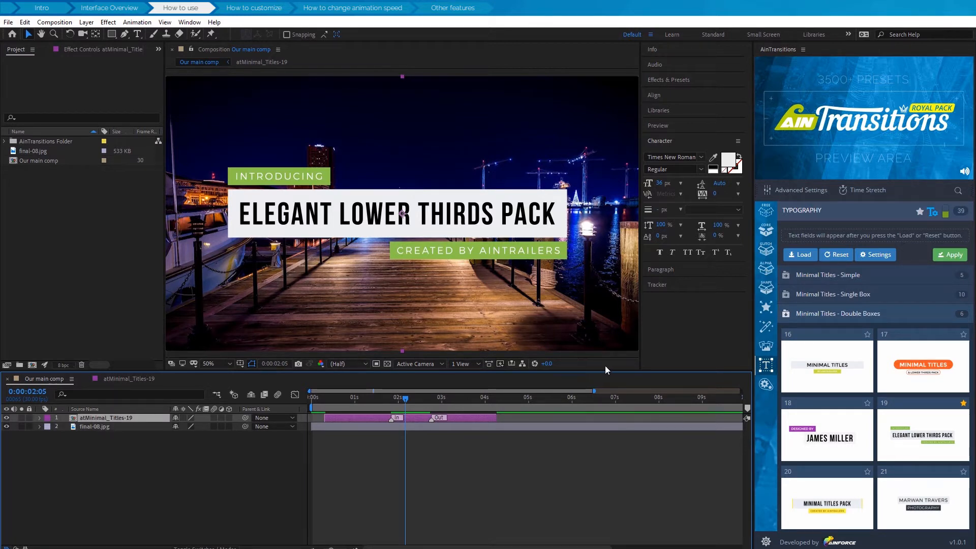
left_click(802, 256)
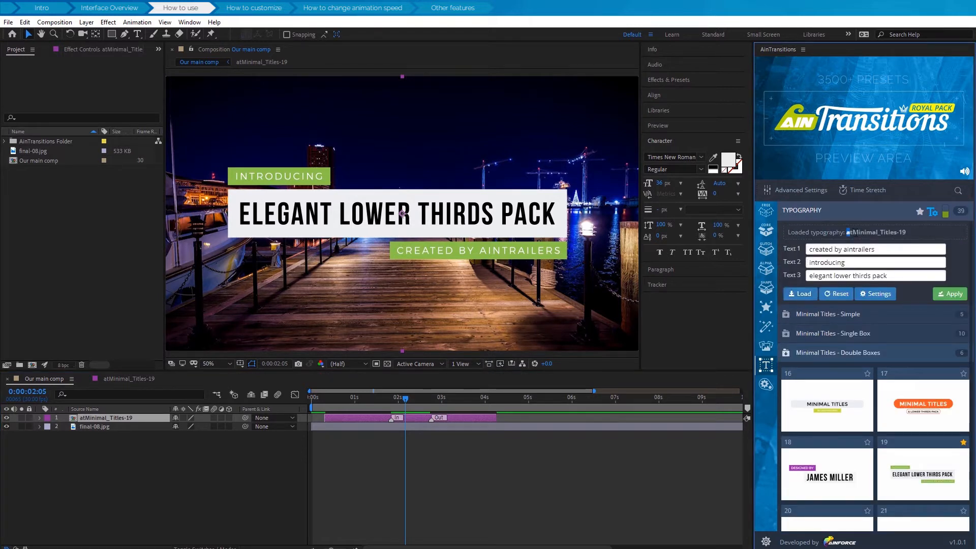
left_click_drag(848, 232, 910, 234)
left_click(917, 232)
Set Text 3 to "MINIMAL TITLES FOR AINTRANSITIONS" and Text 1 to "WITH SMART AUTO-RESIZE FEATURE", and apply them to the title.
triple_click(901, 276)
type("MINIMAL TITLE")
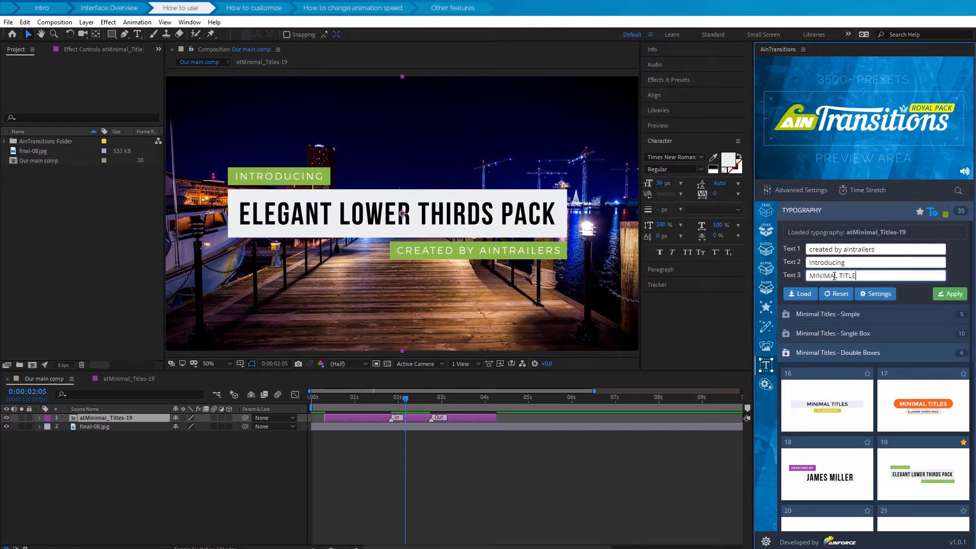
type("S FOR AINTRANSITIONS")
triple_click(810, 249)
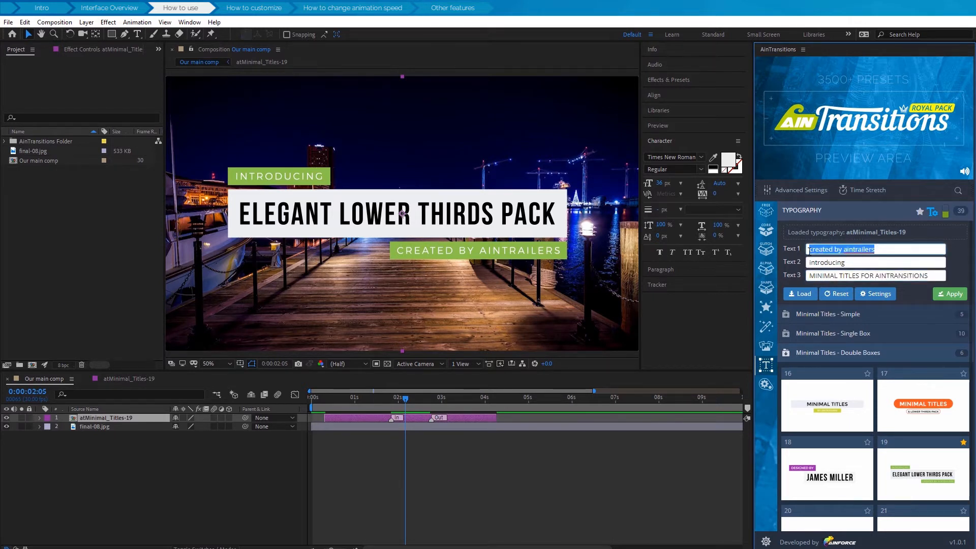
type("WITH SMART AUTO")
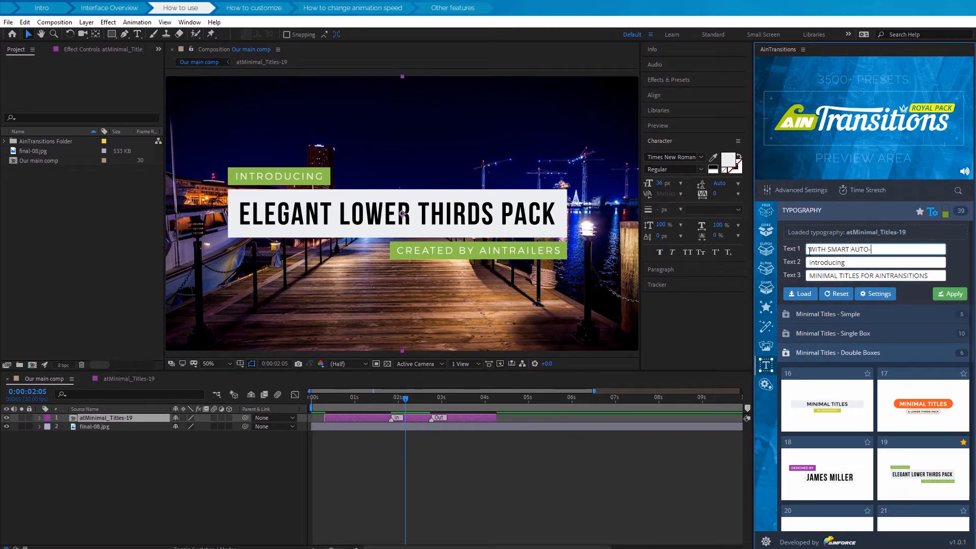
type("-RESIZE FEATURE")
left_click(948, 297)
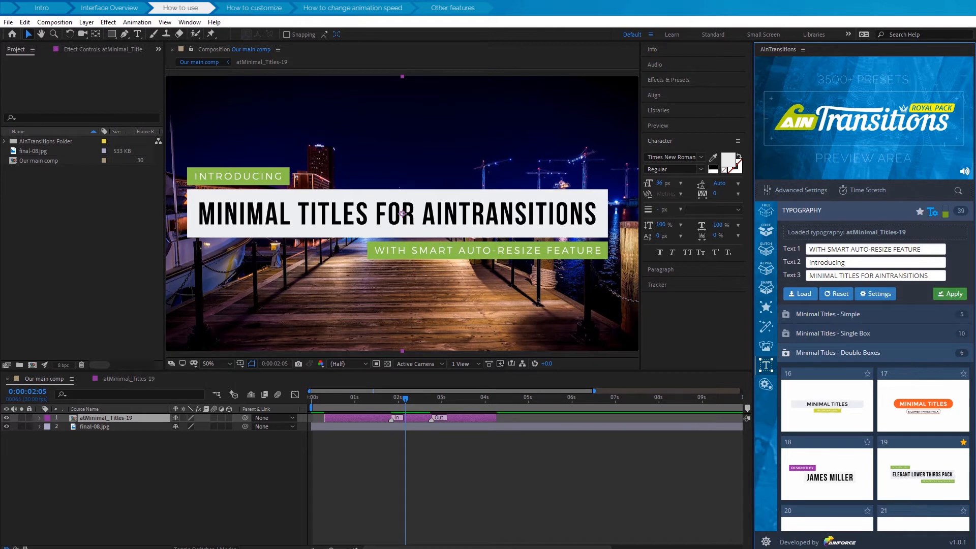
Shorten the work area to the end of the title layer and play a preview of the title animation.
left_click_drag(331, 548, 322, 548)
left_click_drag(741, 407, 436, 423)
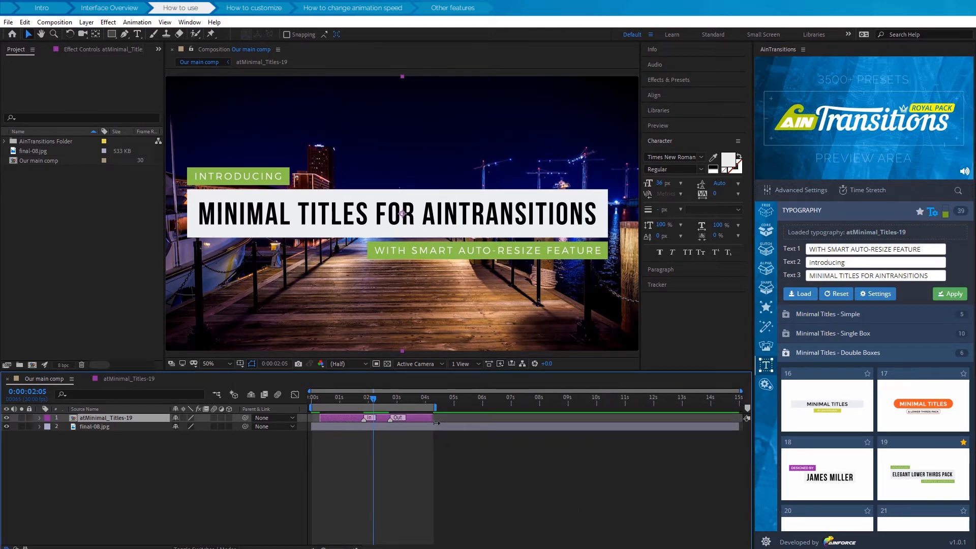
left_click(683, 127)
left_click(691, 139)
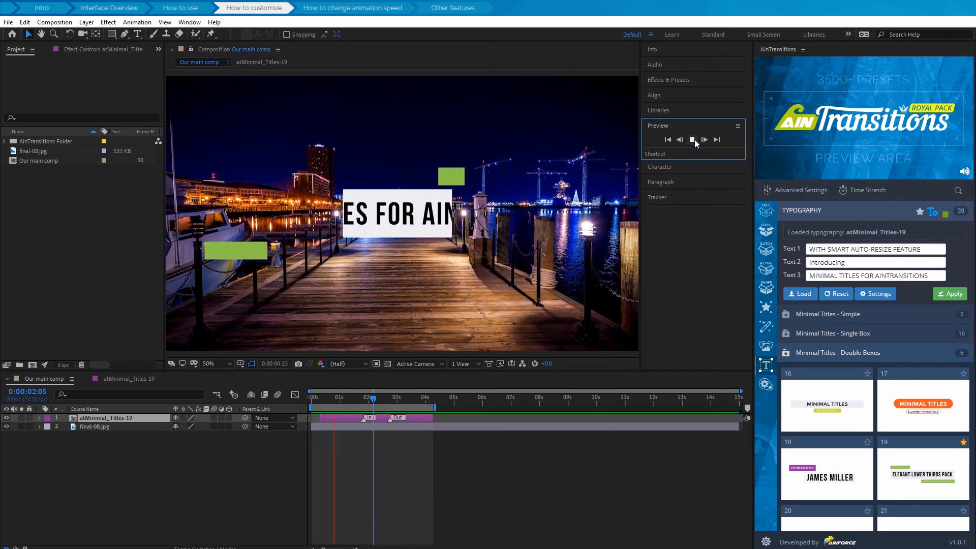
left_click(693, 140)
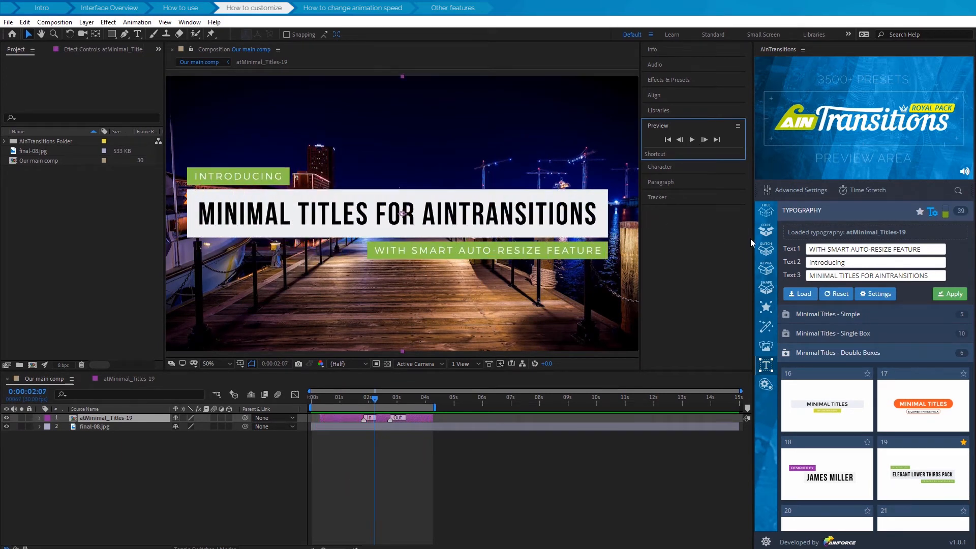
Open the title's typography settings, toggle Text-01's visibility off and on, and try a red text color for it.
left_click(878, 294)
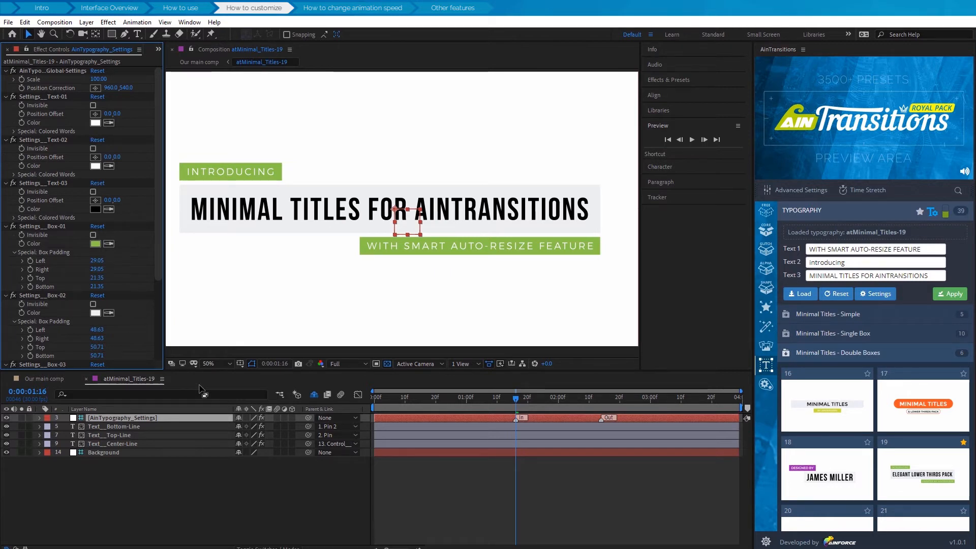
left_click(93, 105)
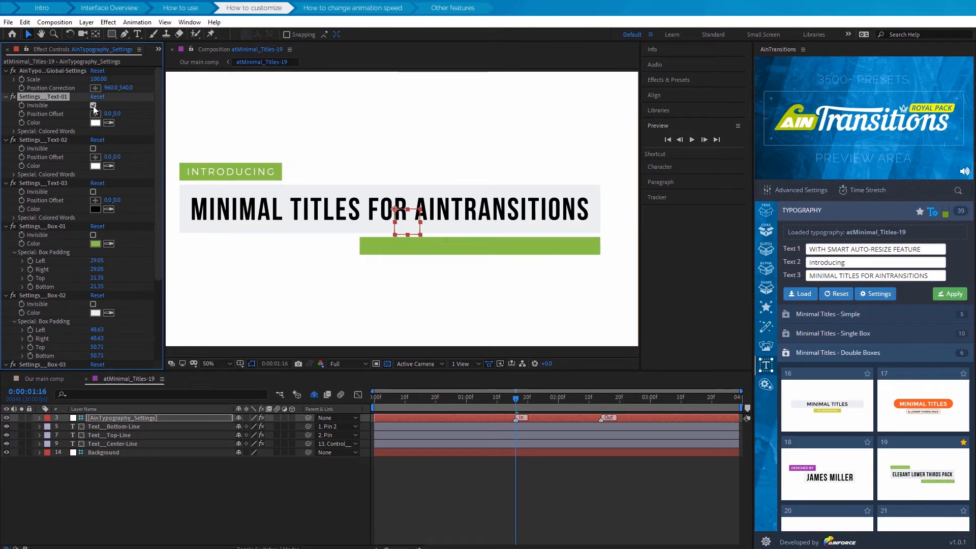
left_click(93, 105)
left_click(95, 122)
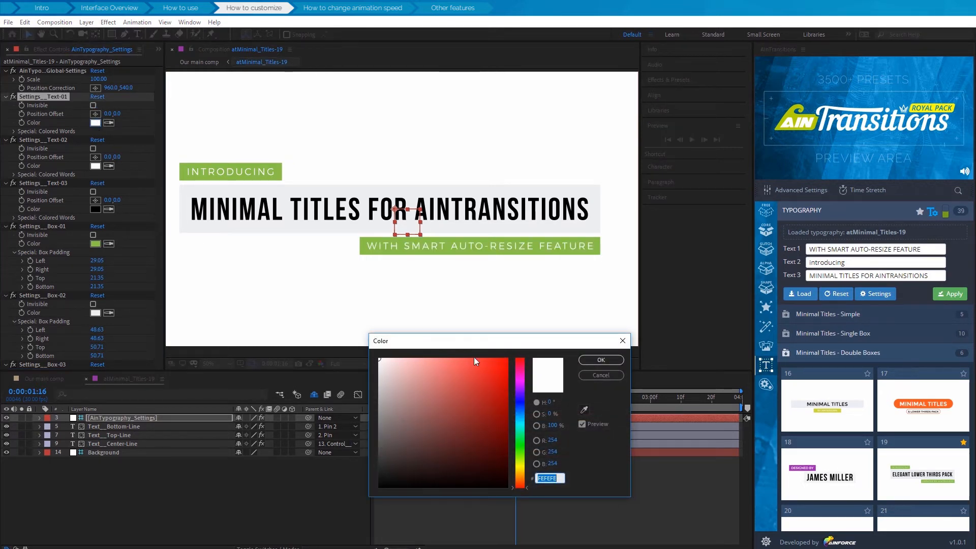
left_click(494, 366)
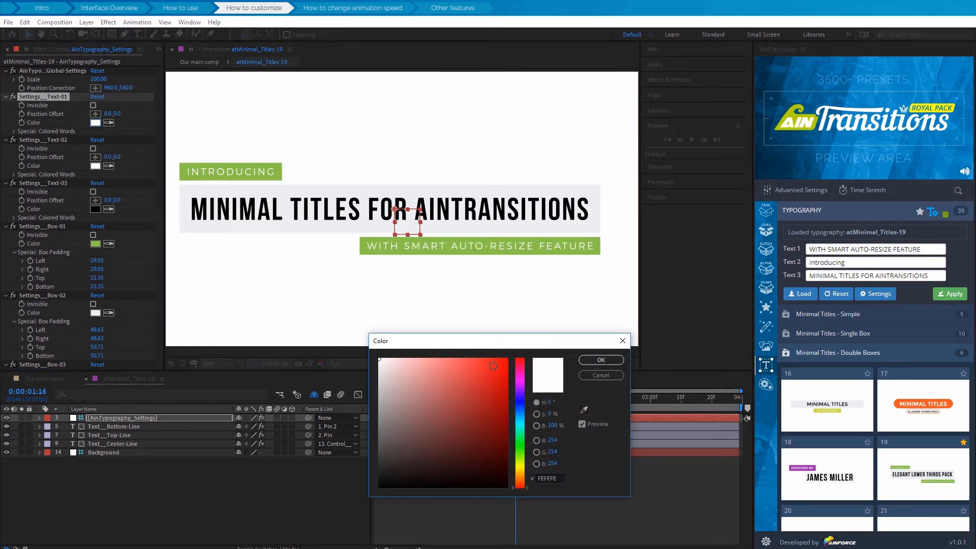
left_click(601, 377)
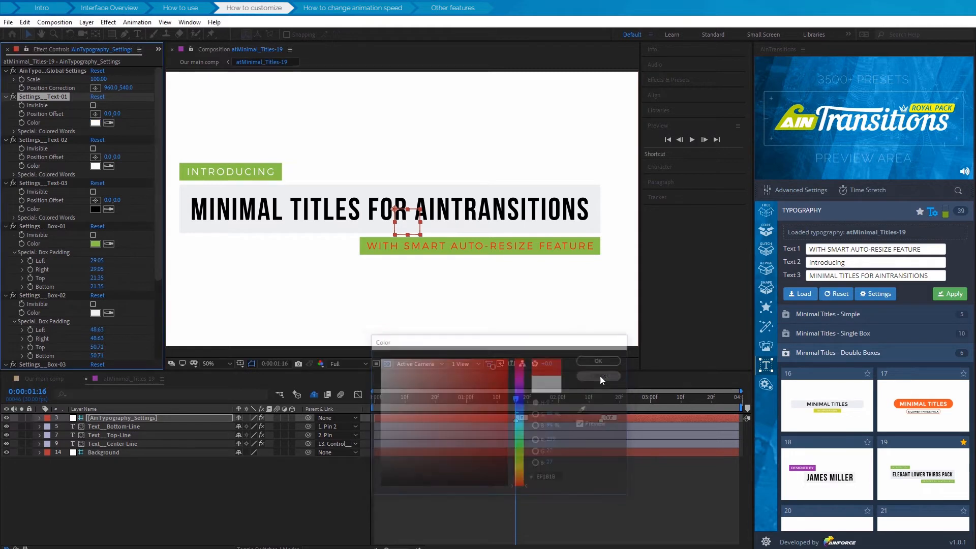
Hide and show Text-03, and do the same with Text-02 in the typography settings.
left_click(93, 191)
left_click(93, 191)
left_click(93, 148)
left_click(93, 149)
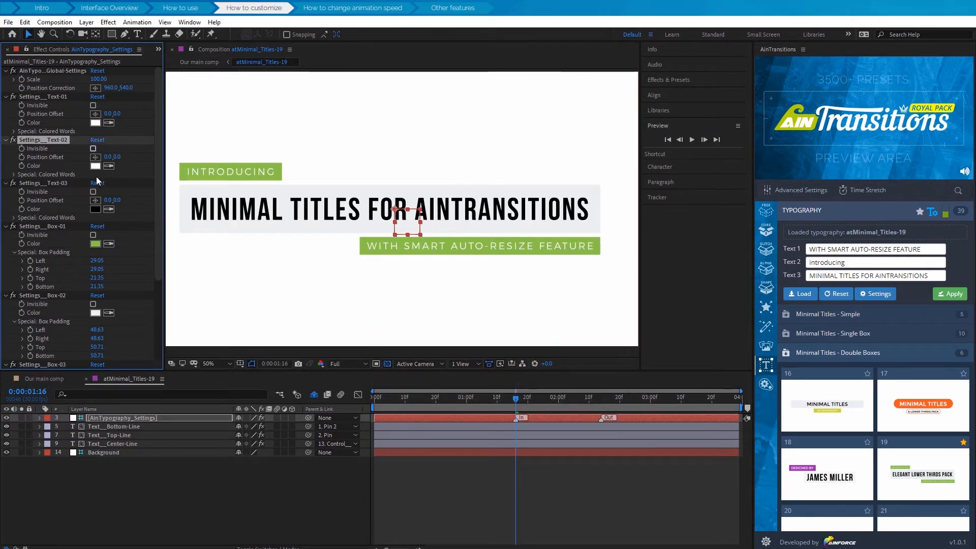
Toggle Box-01's visibility off and on, and try the mustard fill color C3B64A for it.
left_click(93, 235)
left_click(93, 235)
left_click(95, 243)
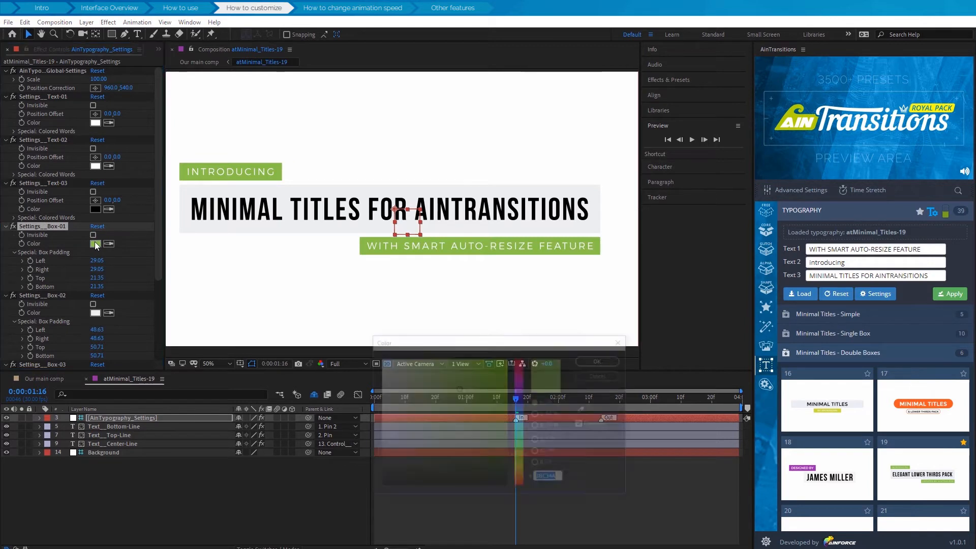
left_click_drag(521, 444, 520, 469)
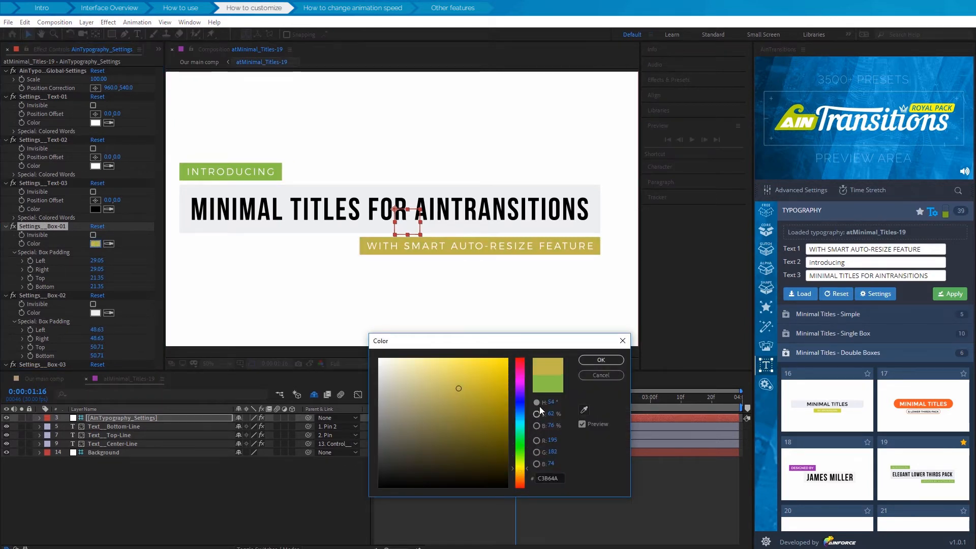
left_click(601, 374)
Hide and show Box-02, and look over the remaining Box-03 and Skew settings.
left_click(93, 304)
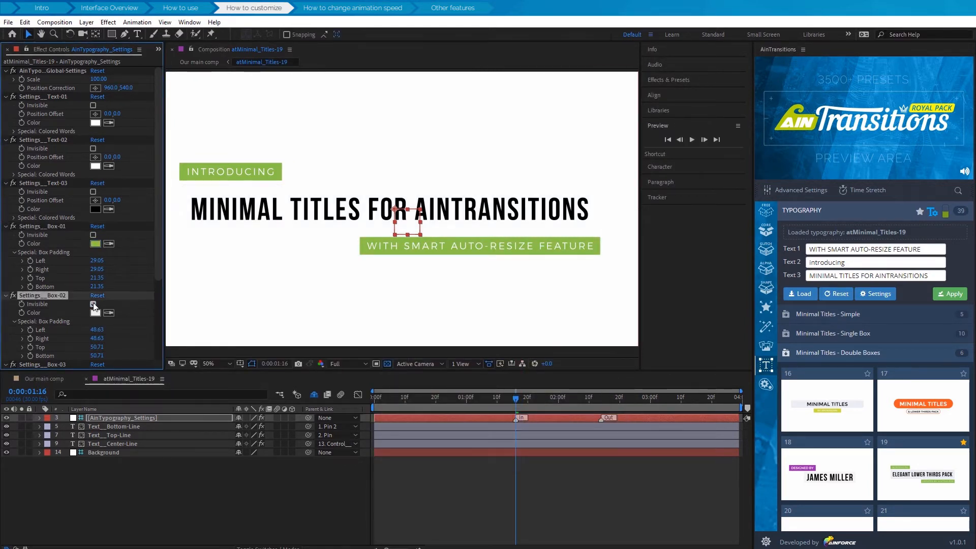
left_click(93, 304)
scroll(66, 261, "down", 5)
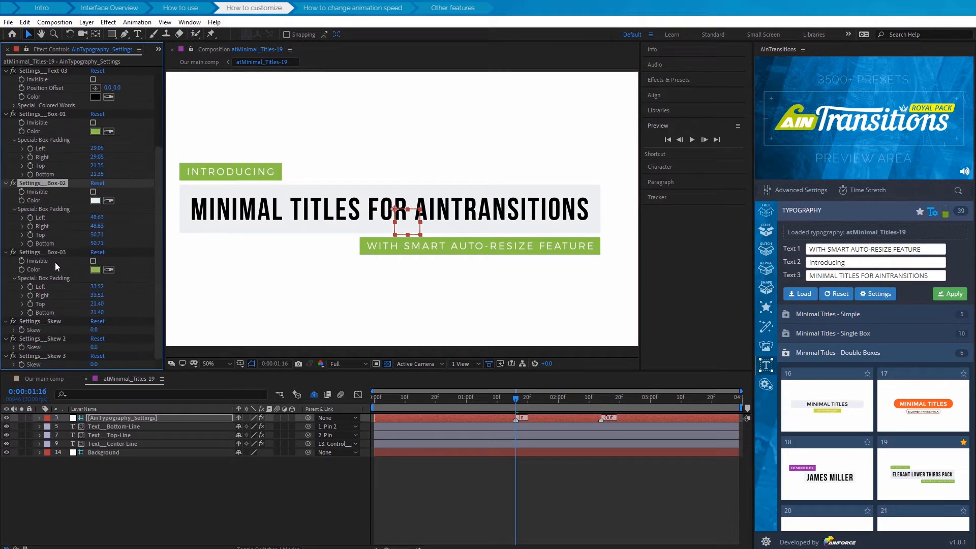
scroll(59, 318, "up", 5)
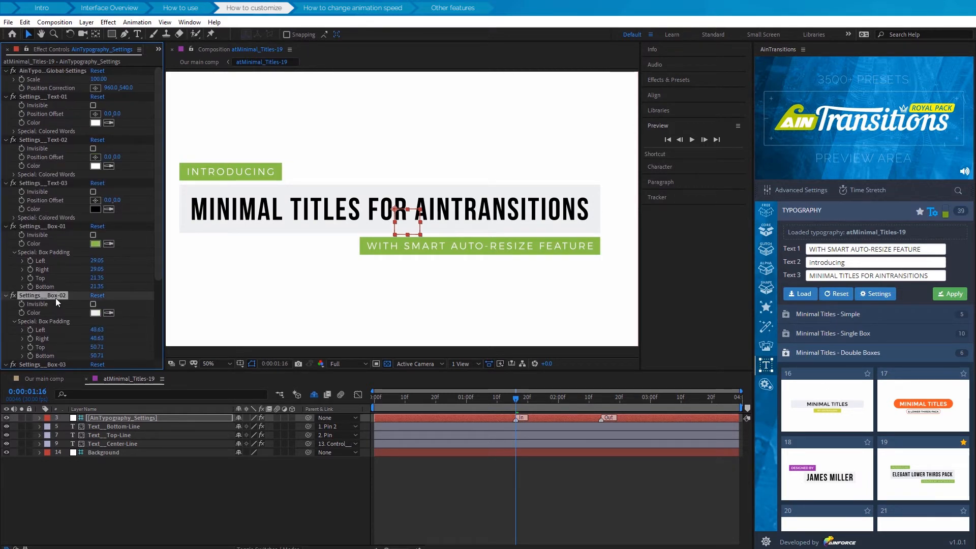
Try a font size of 50 px on the Text__Bottom-Line layer and undo the size change.
left_click(685, 168)
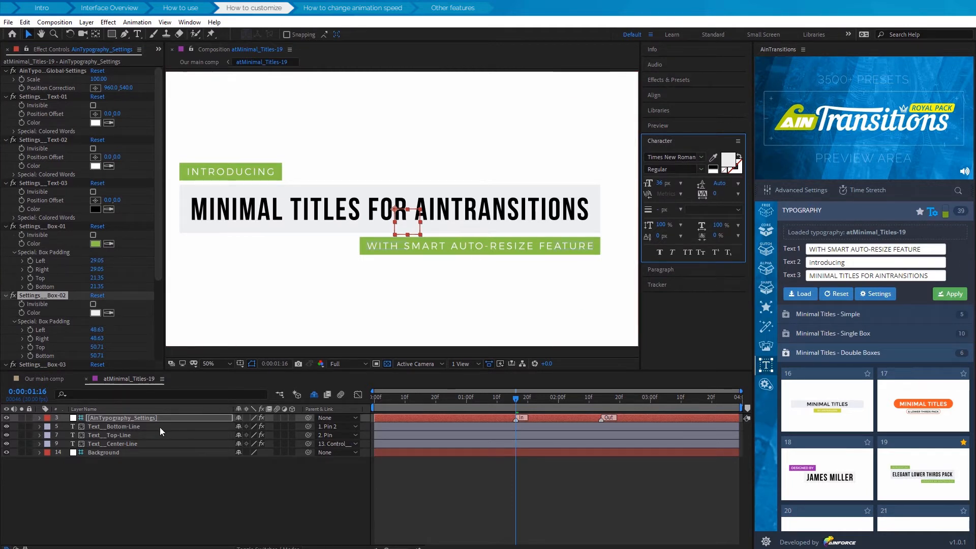
left_click(142, 427)
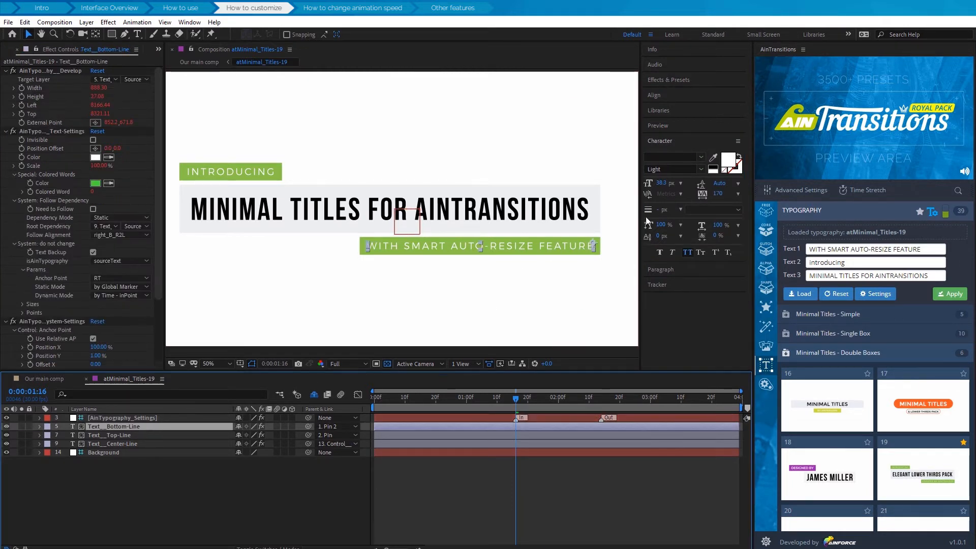
left_click(662, 184)
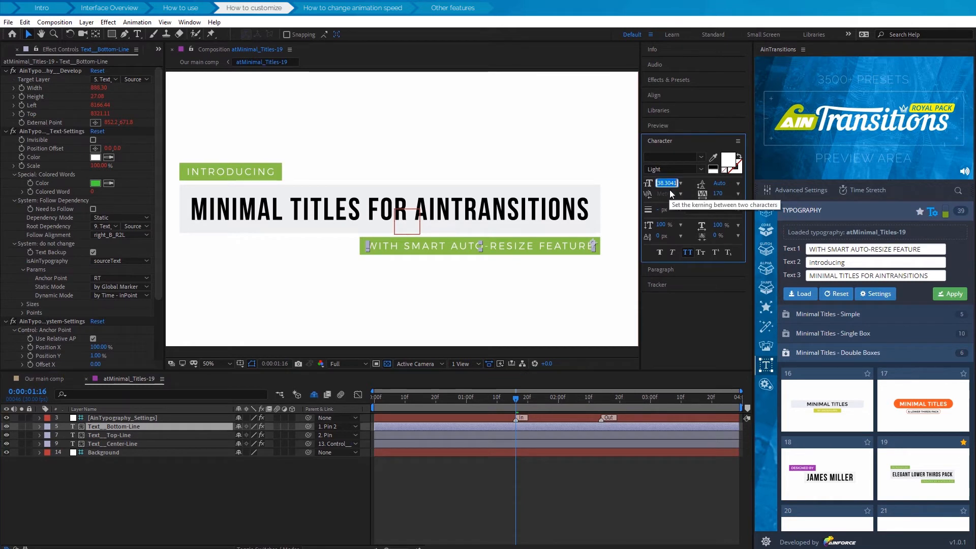
type("50")
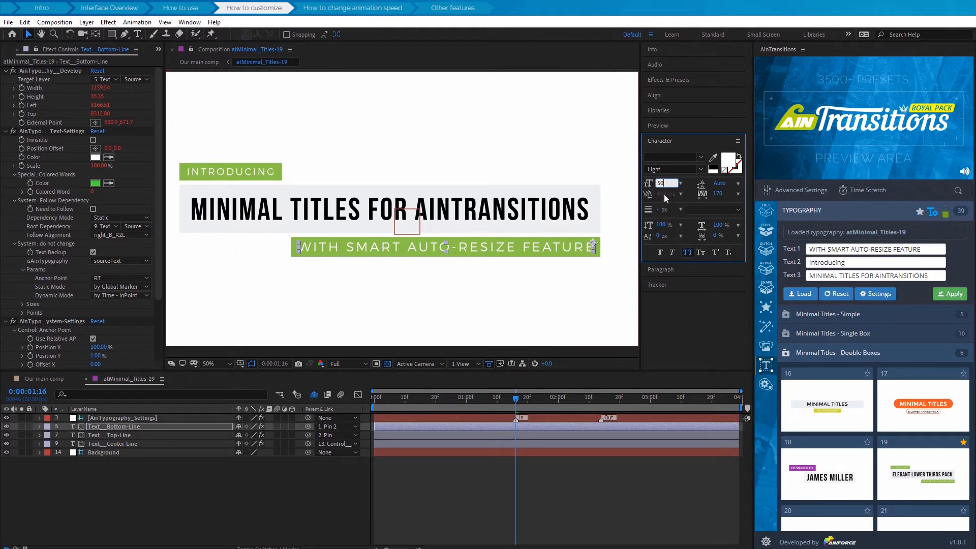
key("Return")
left_click(25, 23)
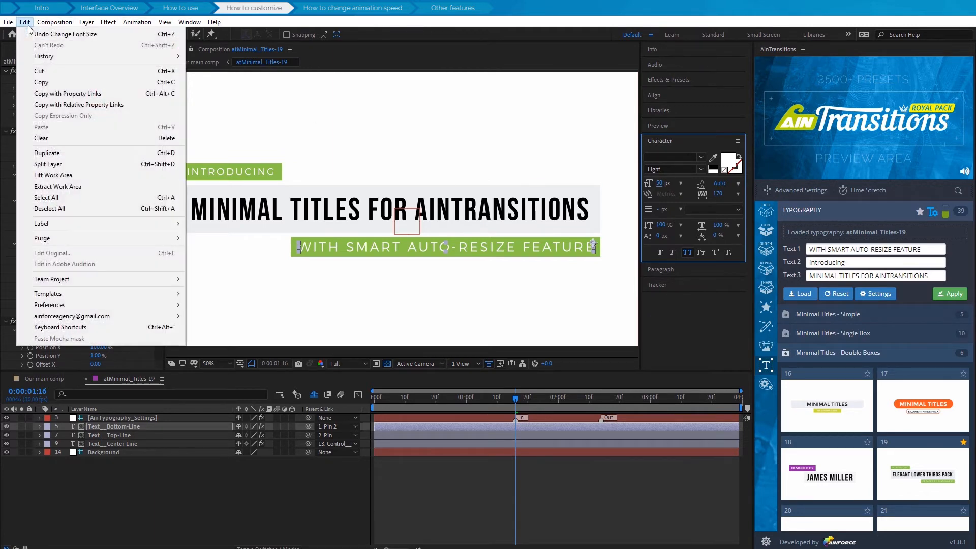
left_click(56, 33)
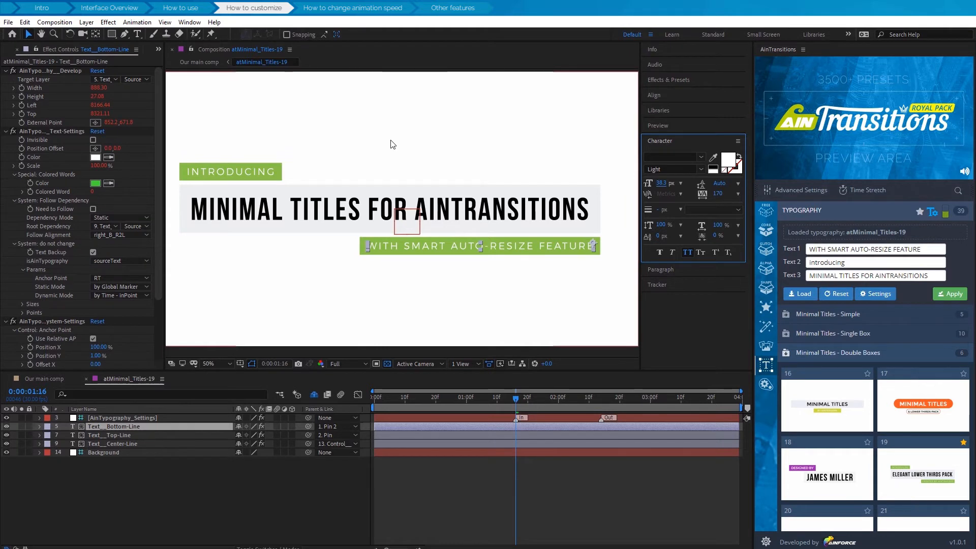
Try the Stencil Std font on the Text__Top-Line layer and undo the font change.
left_click(135, 444)
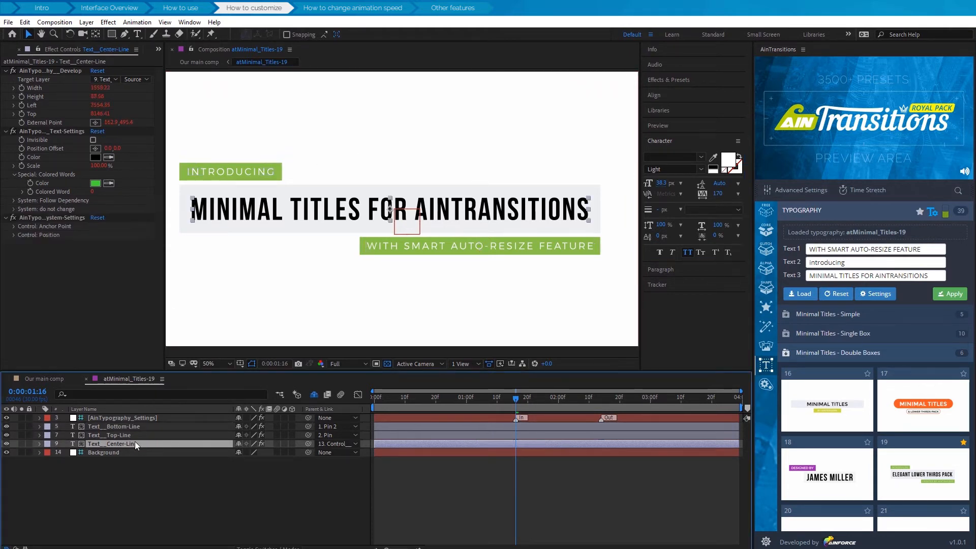
left_click(132, 436)
mouse_move(661, 183)
left_mouse_down()
mouse_move(735, 194)
mouse_move(661, 184)
left_mouse_up()
left_click(700, 157)
scroll(742, 259, "up", 10)
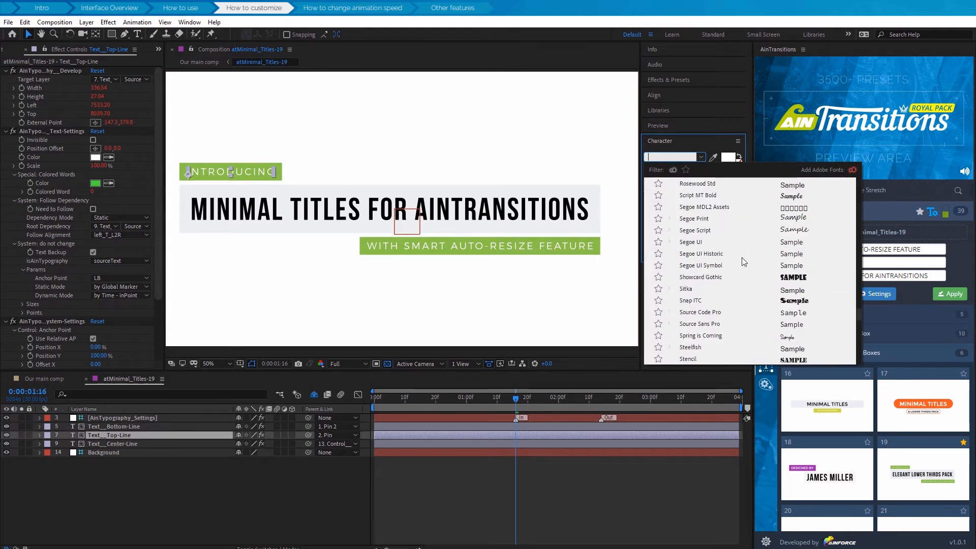
scroll(744, 262, "down", 1)
left_click(700, 335)
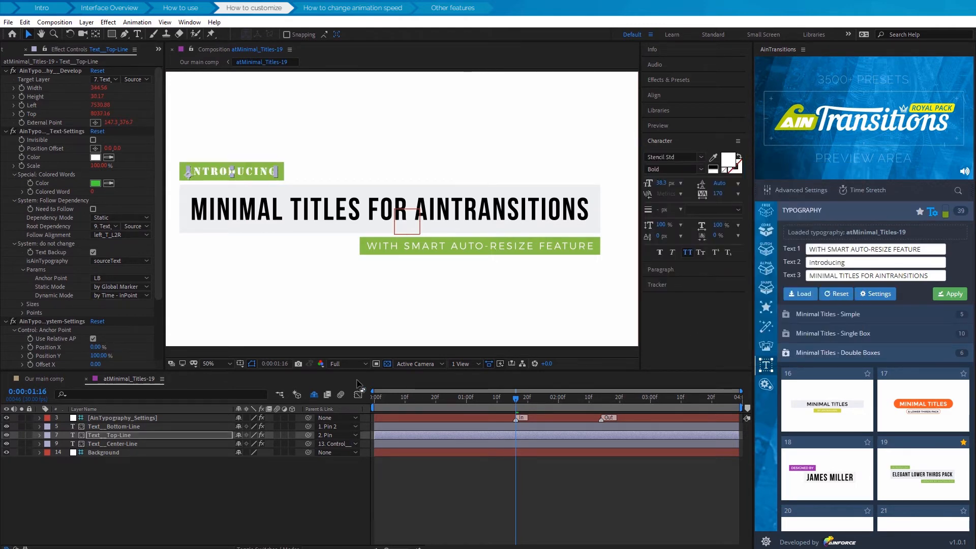
left_click(305, 483)
left_click(24, 22)
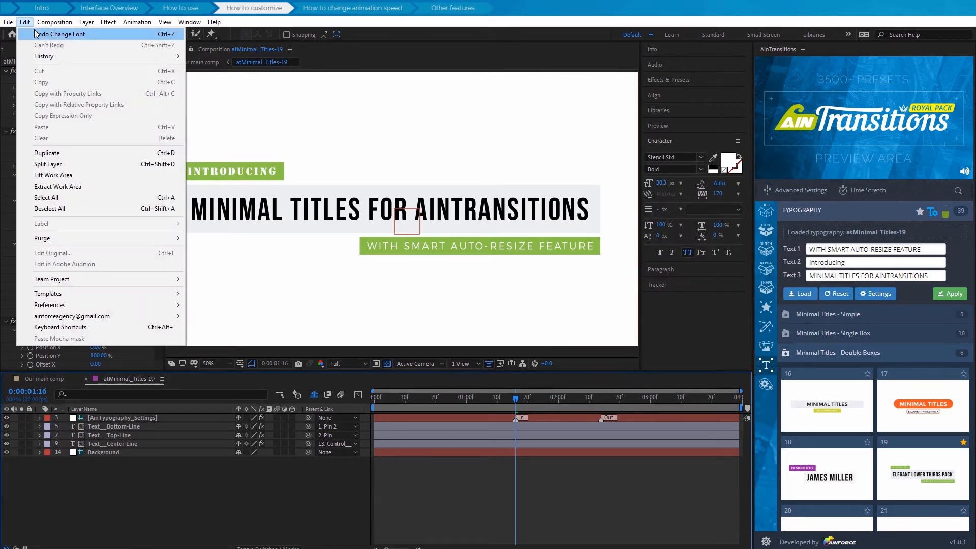
left_click(36, 34)
Return to Our main comp and play a preview of the title animation.
left_click(54, 380)
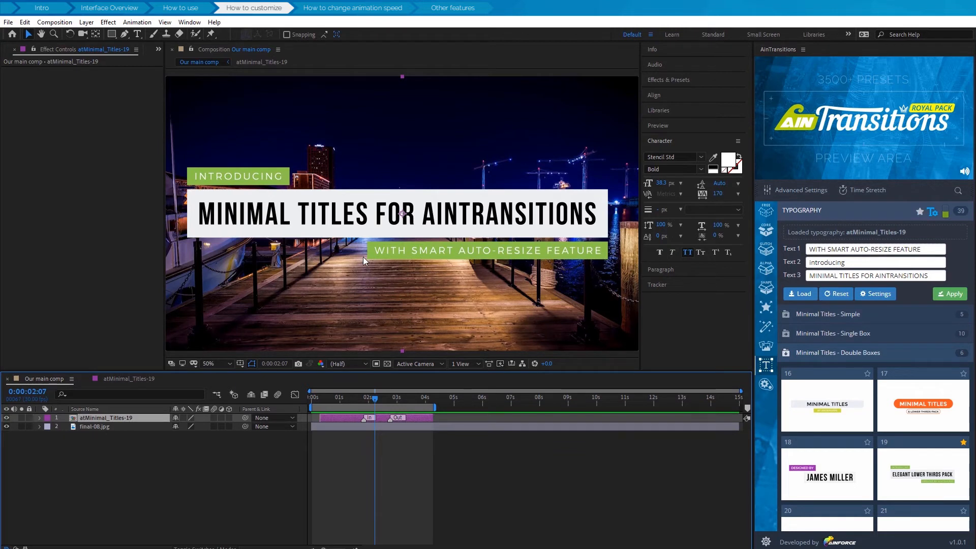
left_click(677, 146)
left_click(685, 127)
left_click(692, 140)
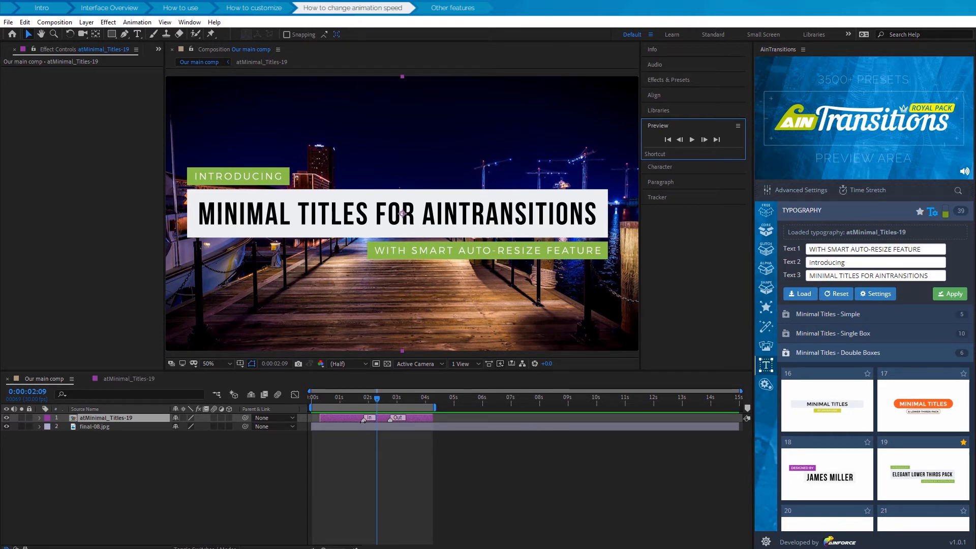
Move the title layer's In marker earlier, to about 1.4 s, and preview the faster intro from the beginning.
left_click_drag(363, 420, 351, 420)
left_click(312, 399)
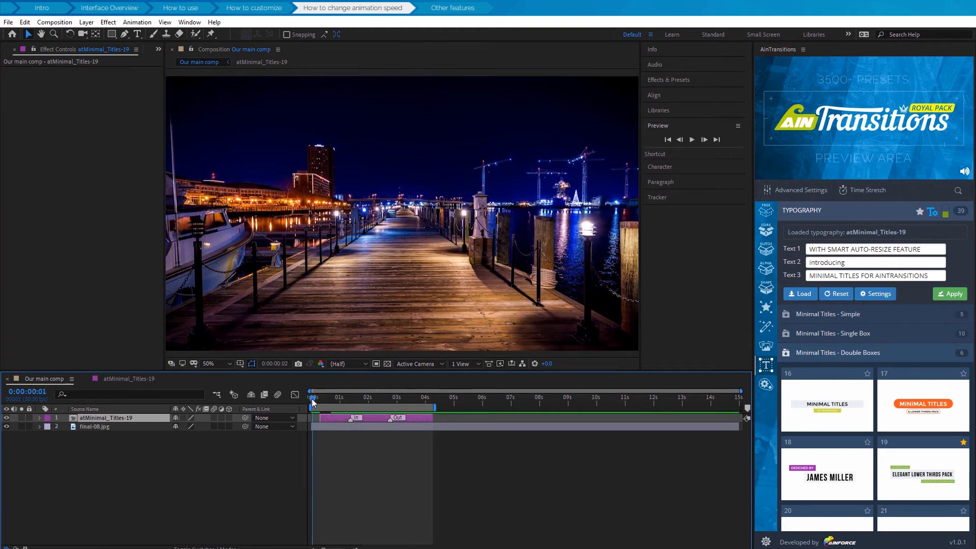
left_click(312, 401)
left_click(692, 140)
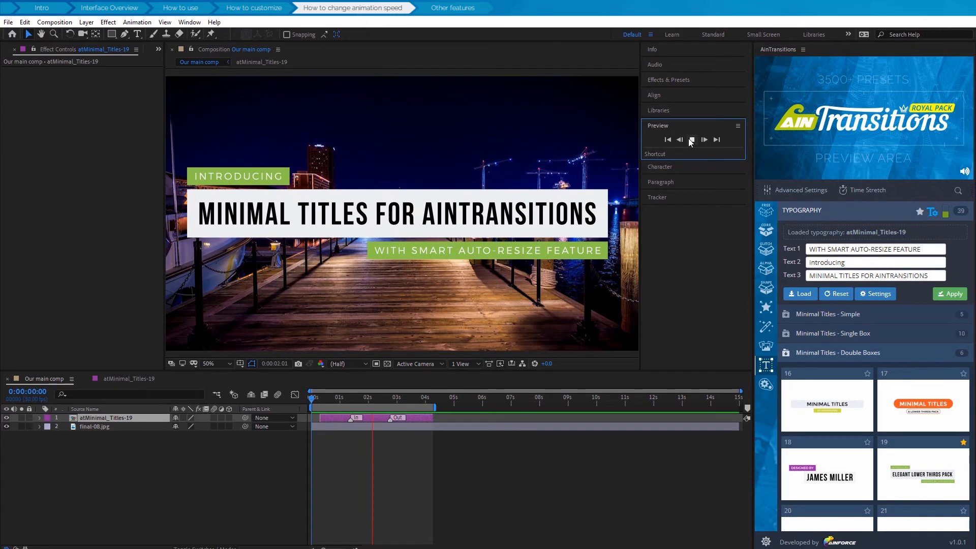
key("space")
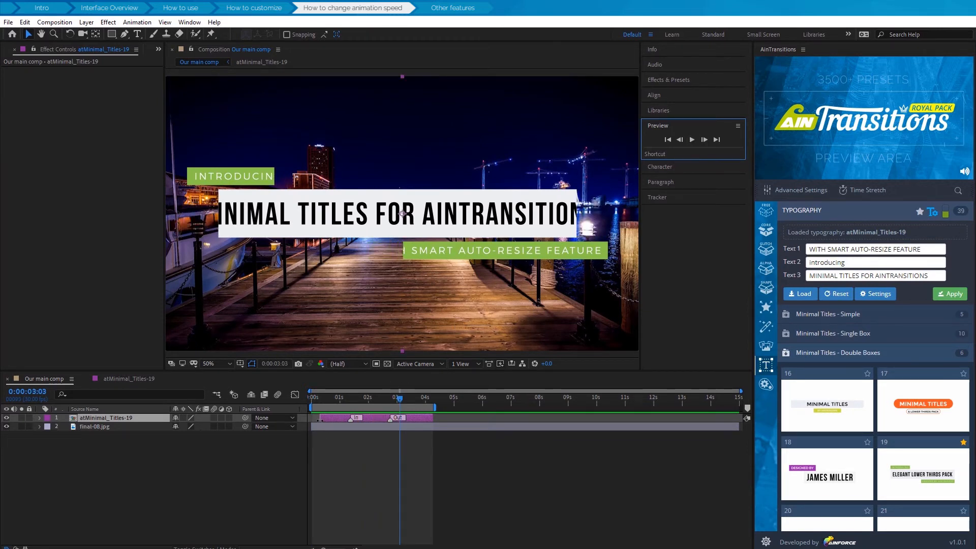
Trim the title layer to start at about 0.8 s and end at about 3.6 s, and preview the animation.
left_click_drag(320, 420, 336, 420)
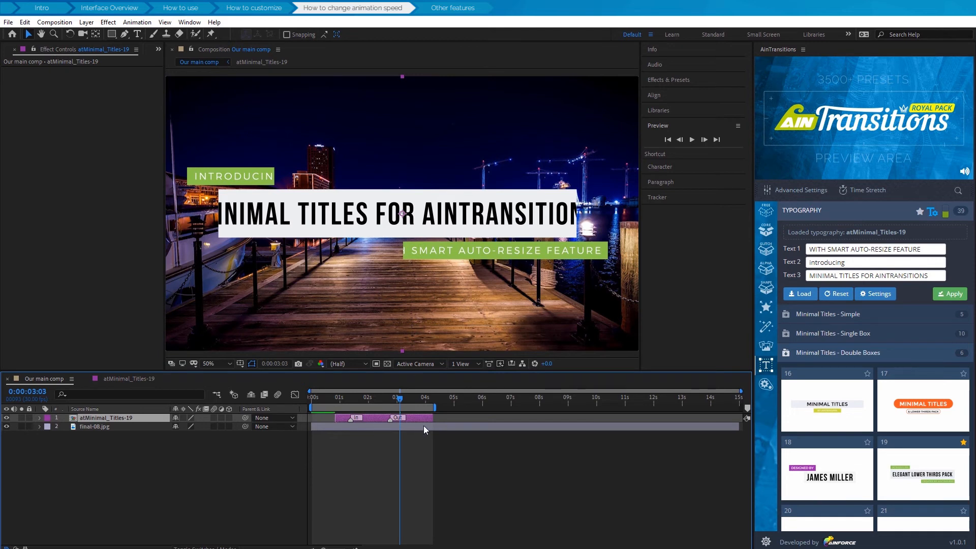
left_click_drag(415, 419, 413, 419)
left_click(692, 140)
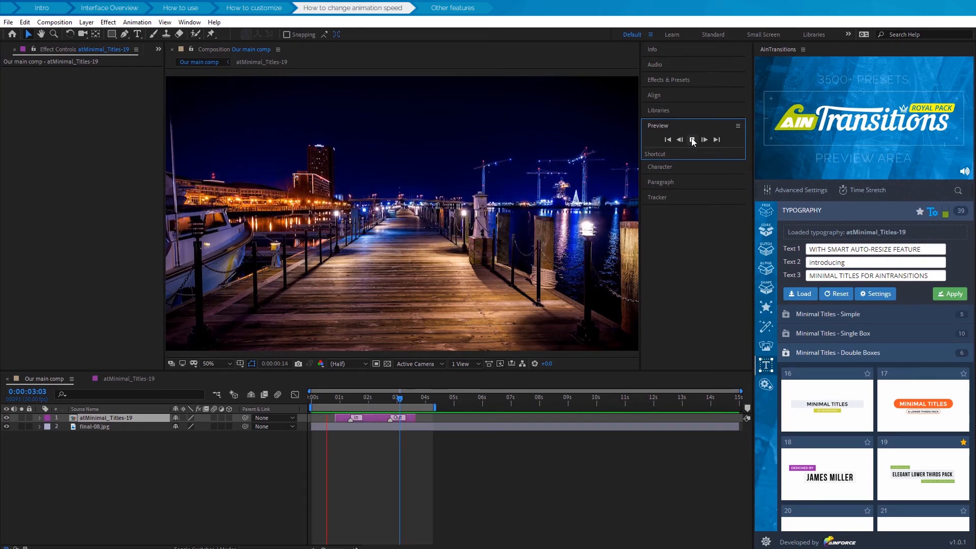
left_click(692, 140)
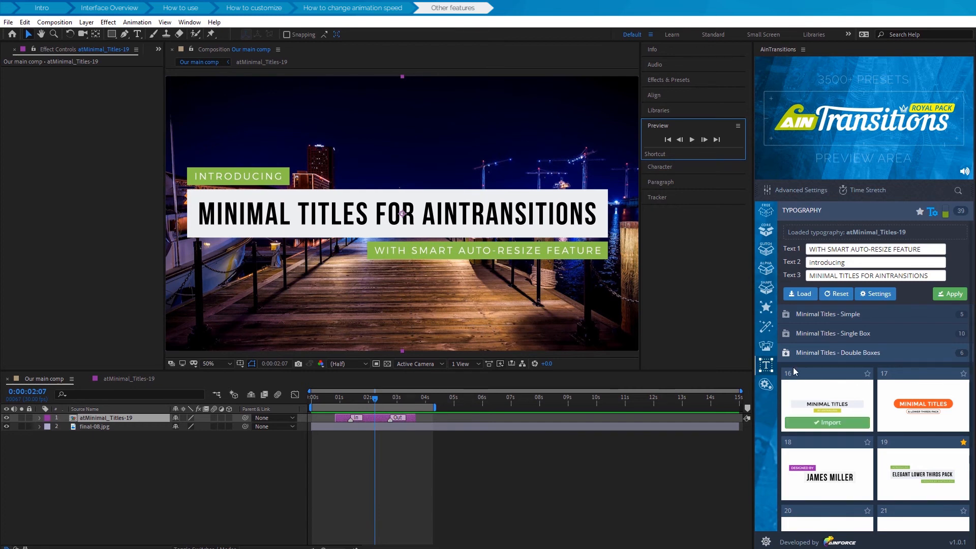
Reset the title's texts to the preset defaults, collapse the Double Boxes category and hide the typography text editor.
left_click(838, 297)
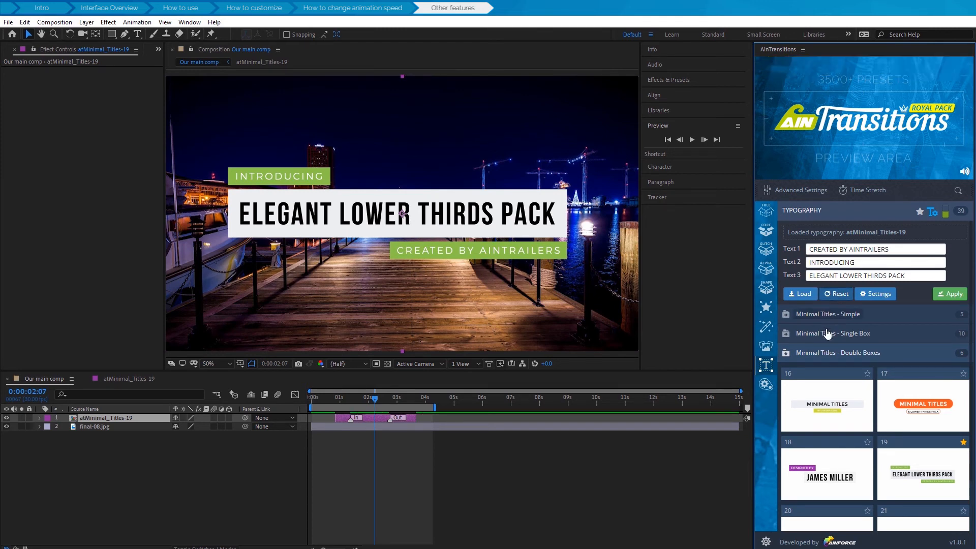
left_click(906, 358)
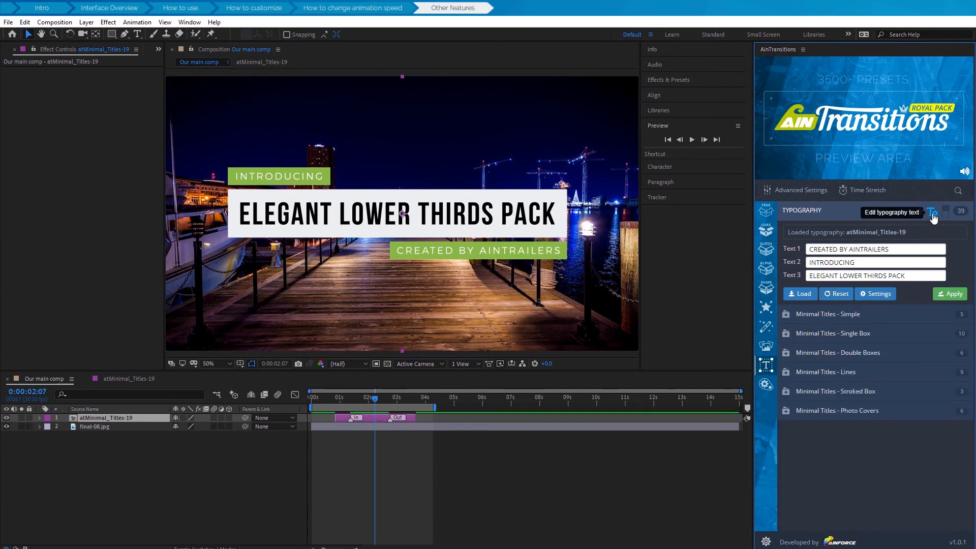
left_click(932, 211)
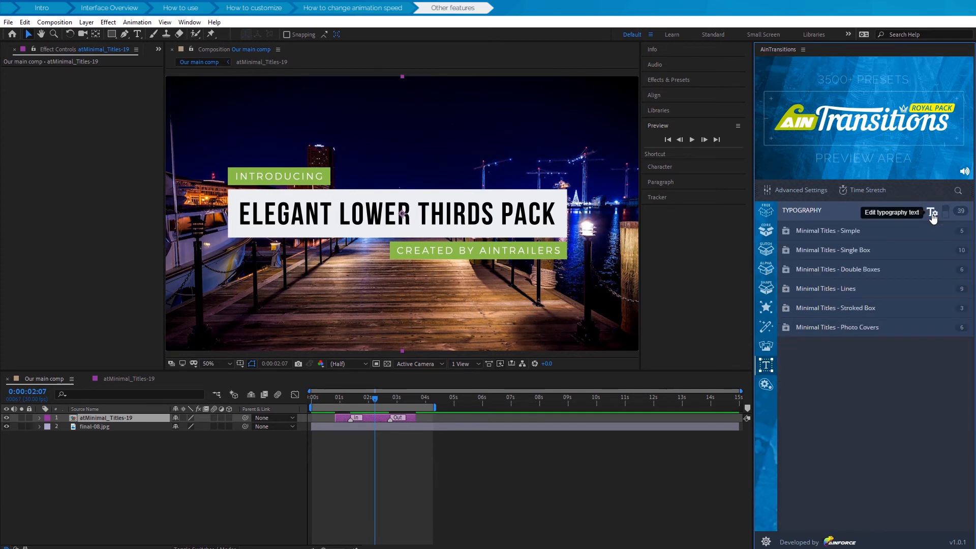
Open the Typography FPS Conversion options among the AinTransitions automation tools.
left_click(766, 387)
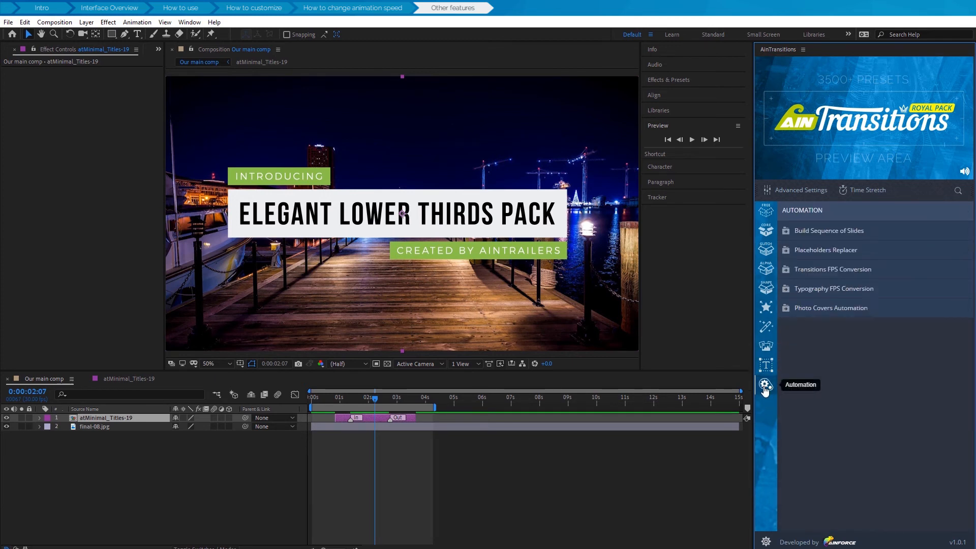
left_click(898, 293)
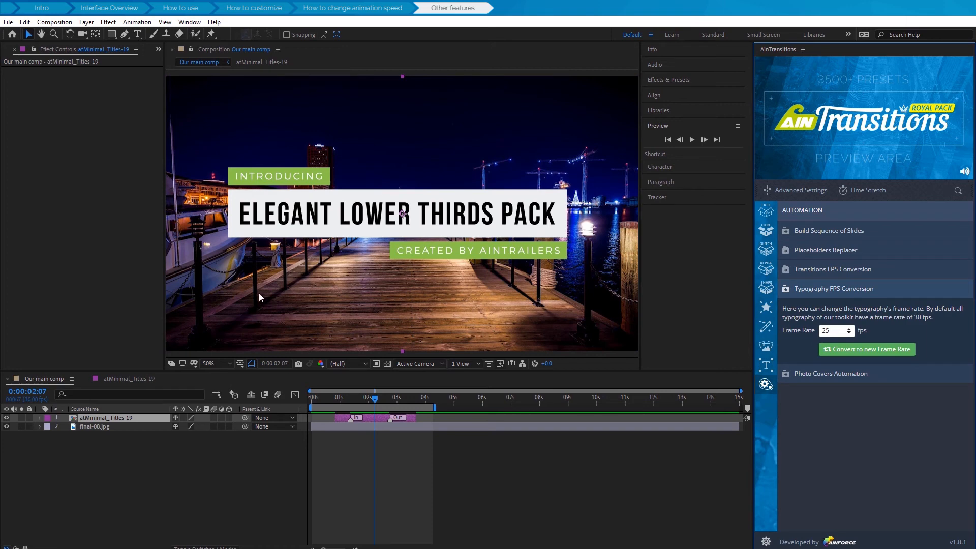
Set the frame rate of Our main comp to 60 frames per second in its composition settings.
key("comma")
key("comma")
right_click(198, 262)
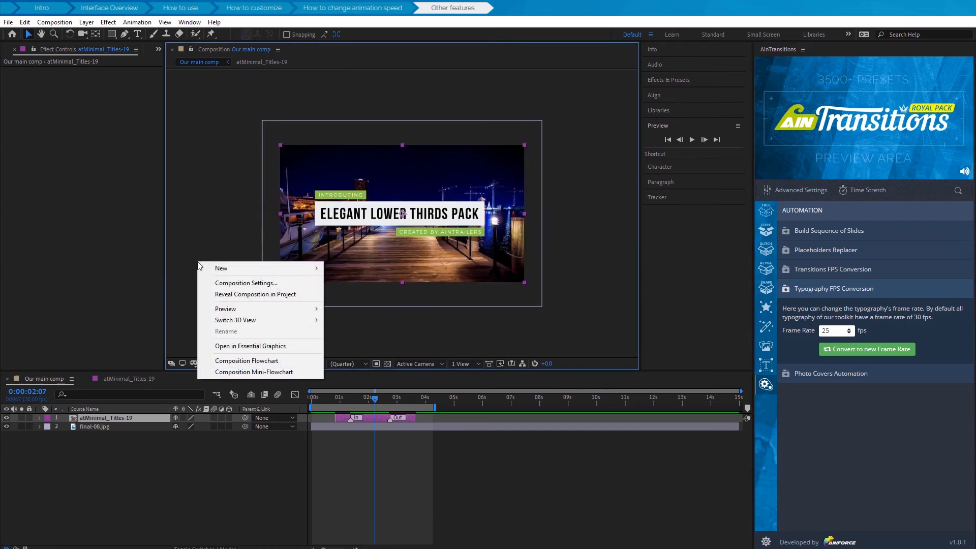
left_click(220, 283)
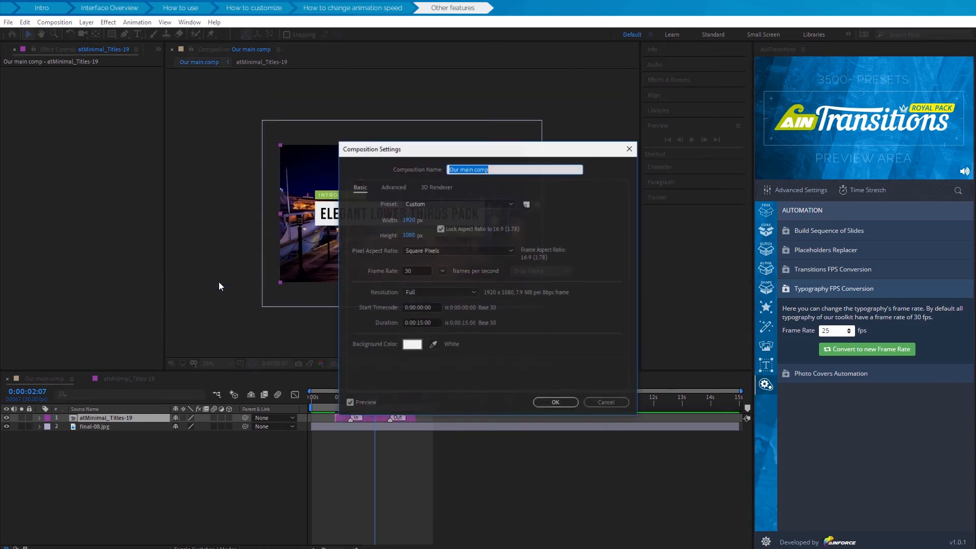
left_click(445, 270)
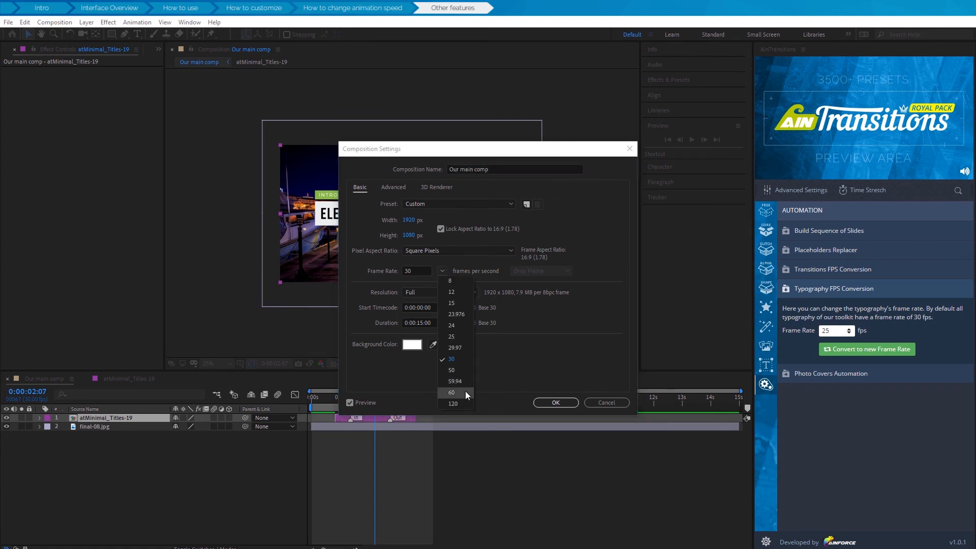
left_click(452, 392)
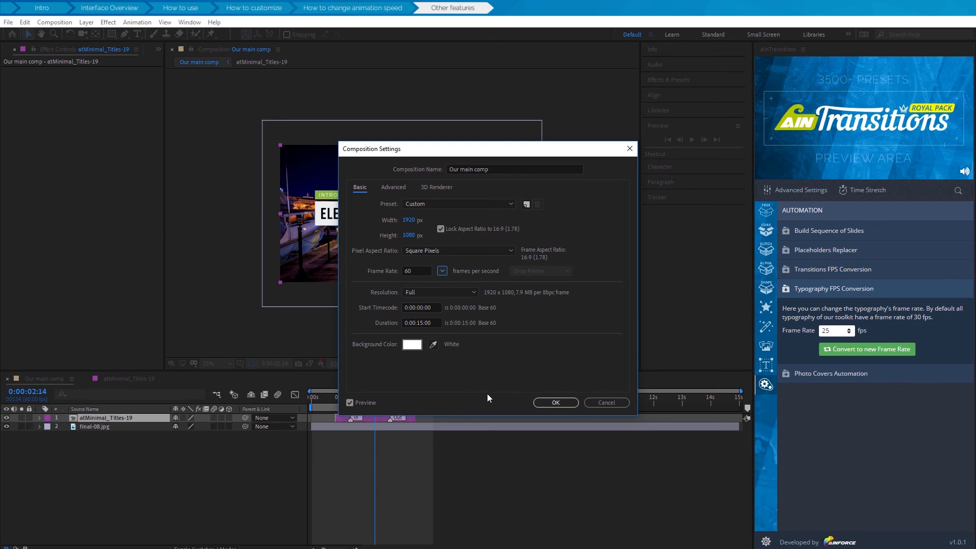
left_click(553, 402)
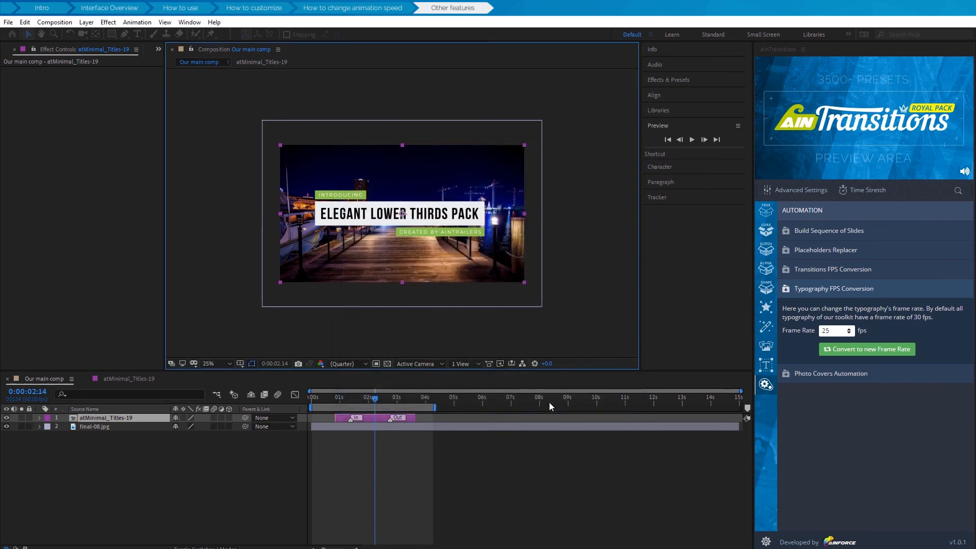
Convert the atMinimal_Titles-19 typography to a new frame rate of 60 fps.
left_click(847, 331)
left_click(844, 476)
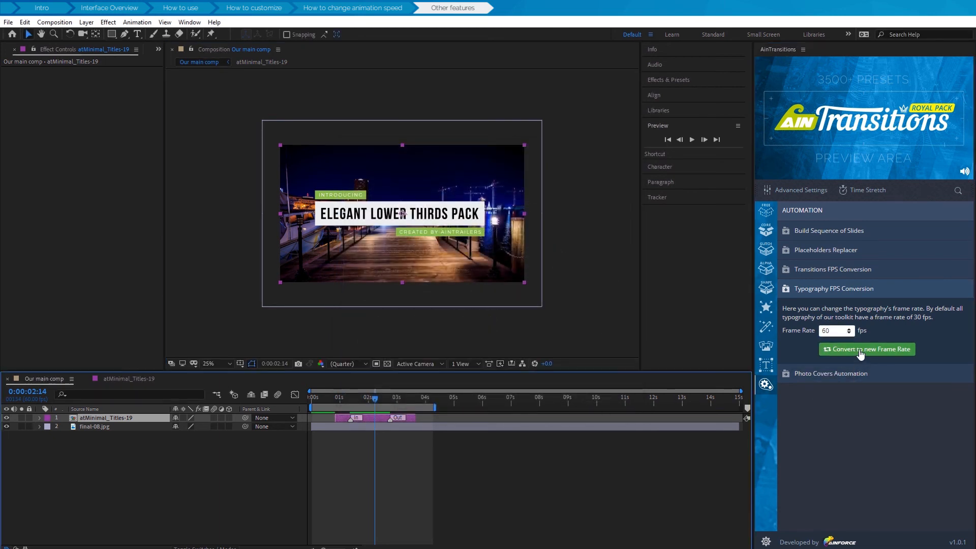
left_click(861, 350)
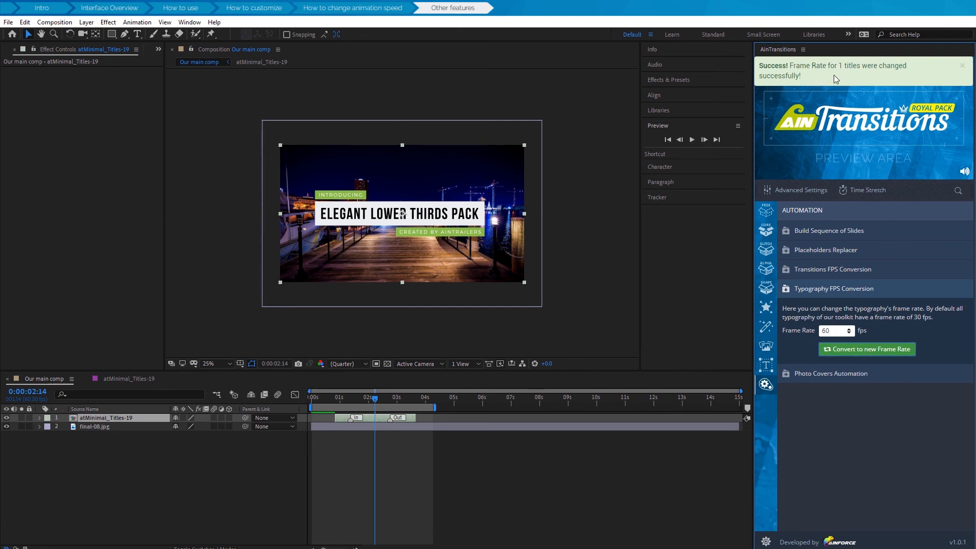
Check the frame rate in the atMinimal_Titles-19 composition's settings and play a preview of its animation.
double_click(129, 419)
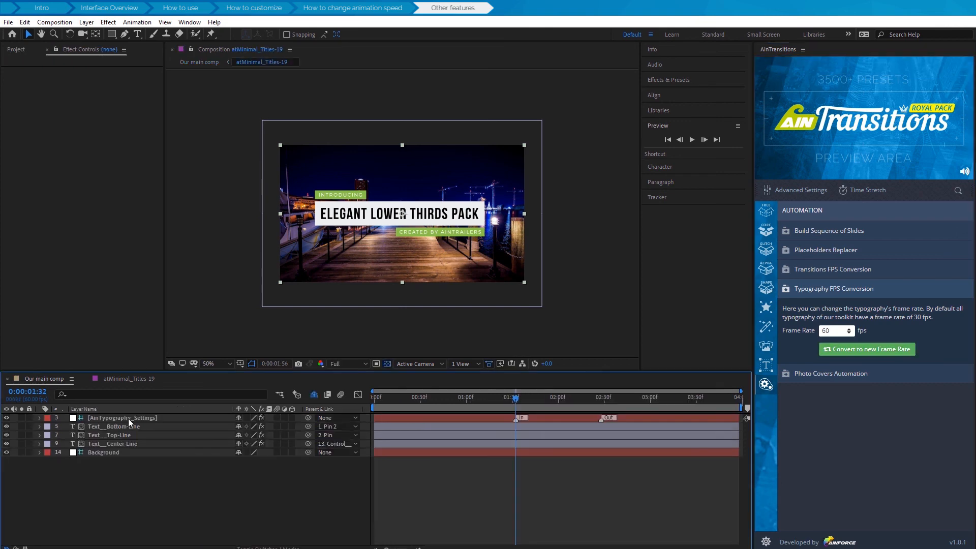
scroll(261, 297, "down", 1)
right_click(225, 286)
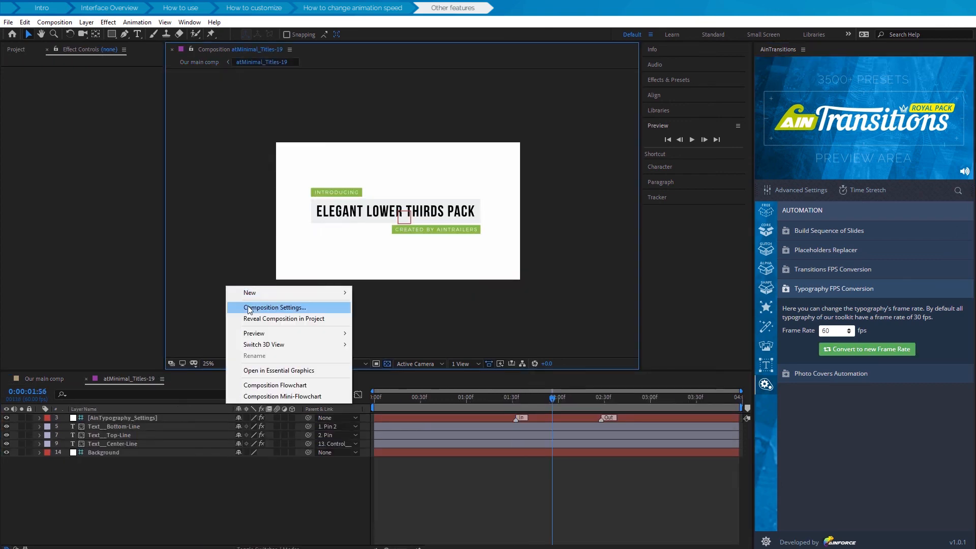
left_click(248, 306)
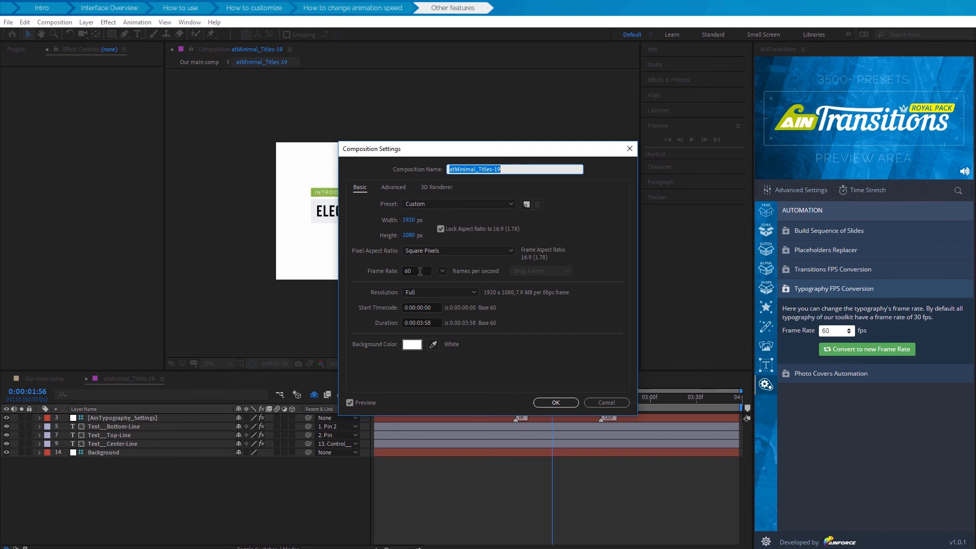
left_click(558, 403)
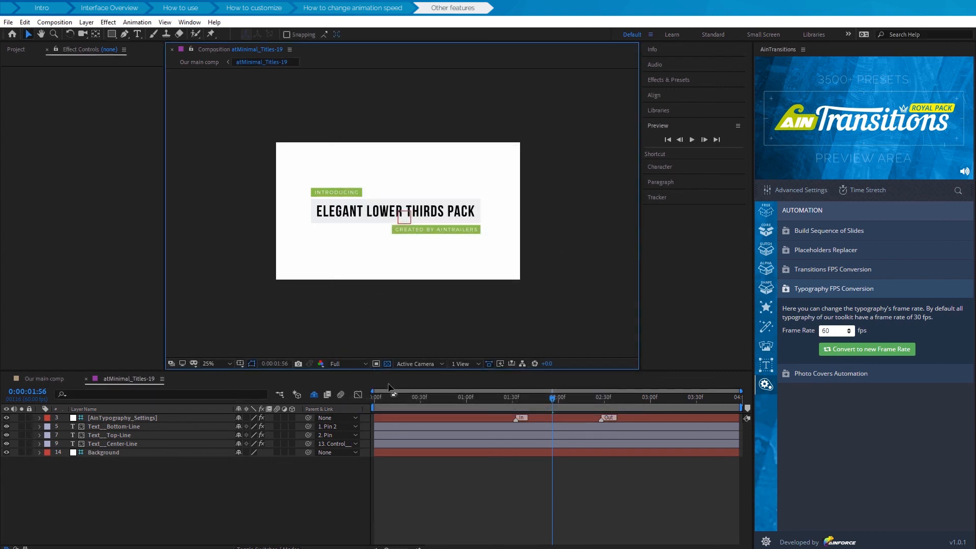
left_click(691, 140)
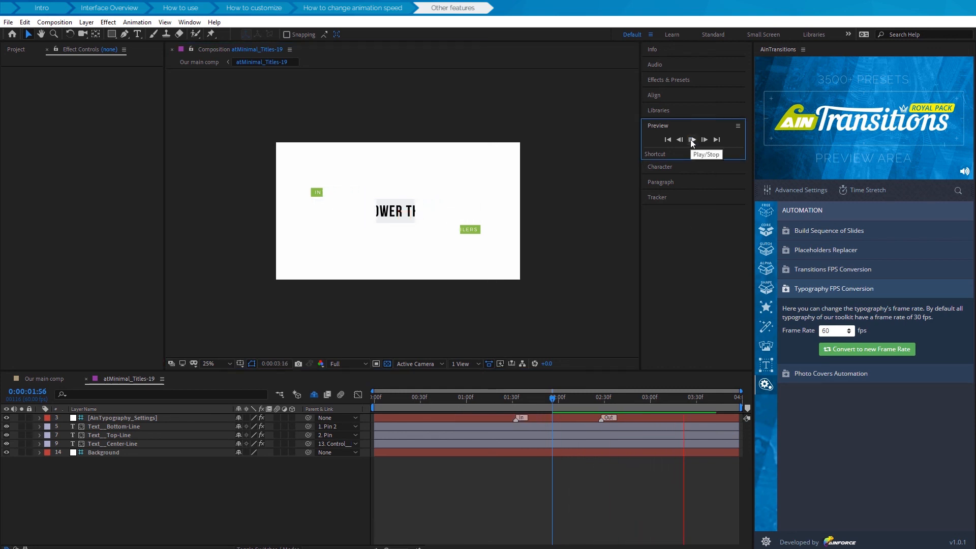